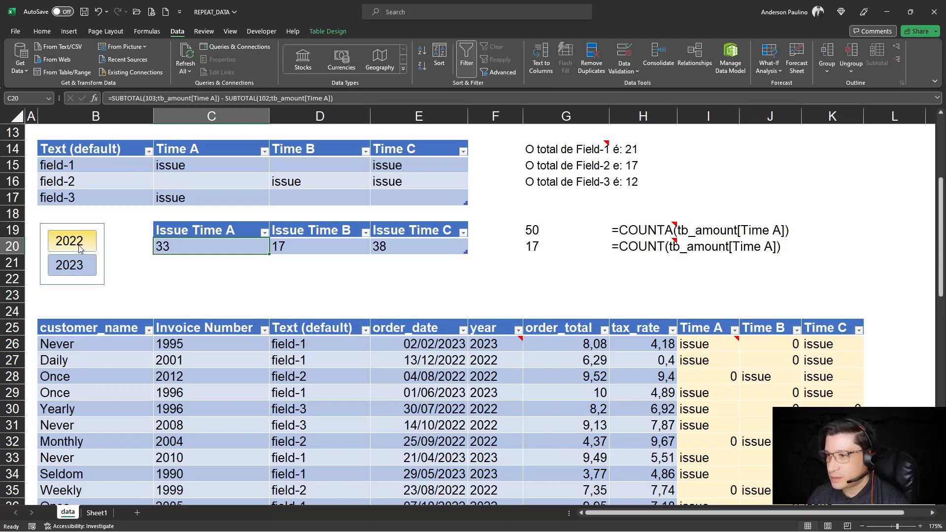
Step: Filter the invoice table by year 2022, by 2023, and with both years to compare the Issue Time counts
left_click(80, 247)
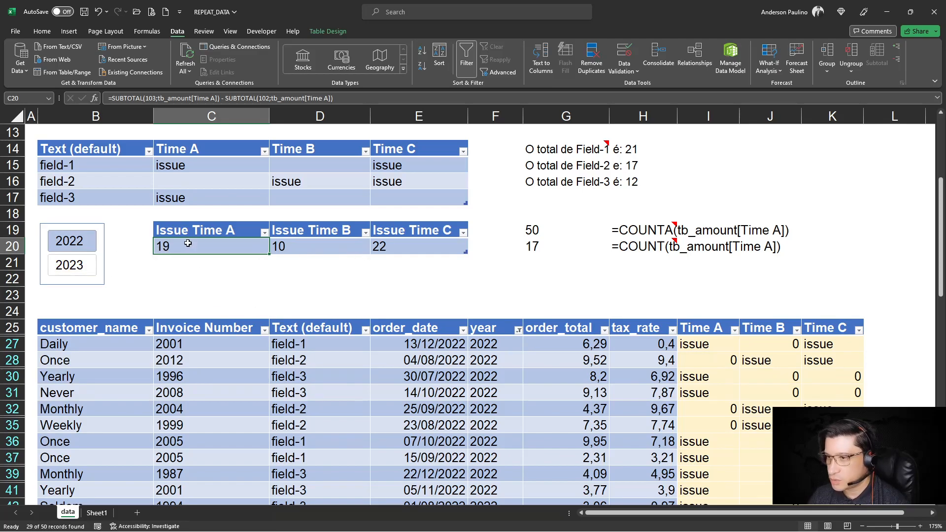
left_click(72, 268)
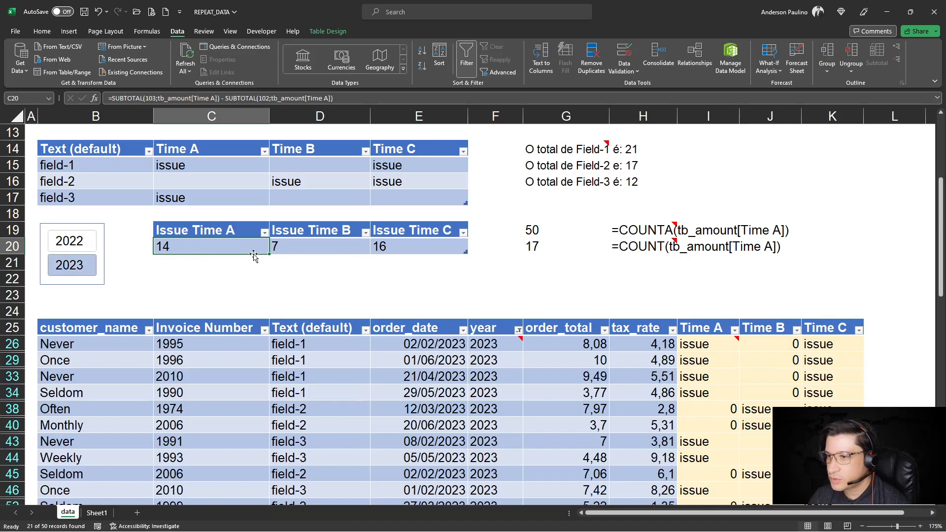
left_click(80, 244, "ctrl")
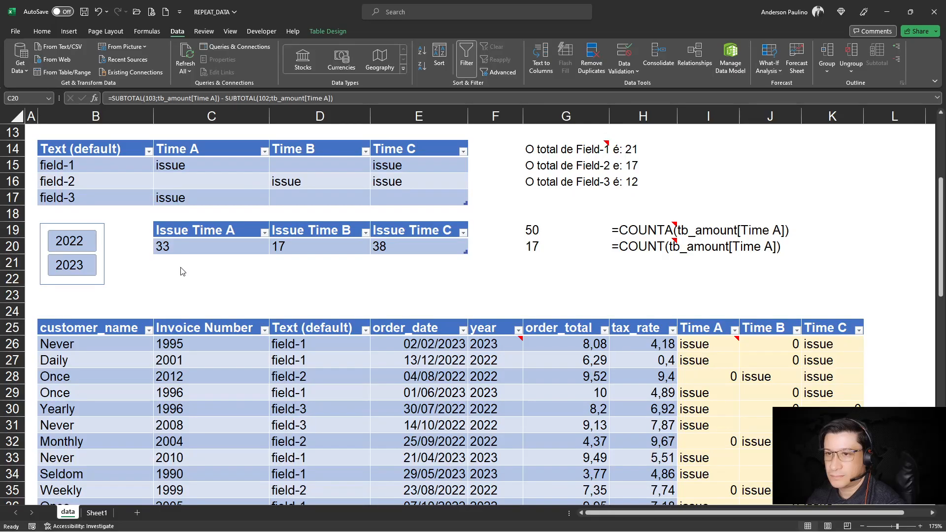
left_click(180, 275)
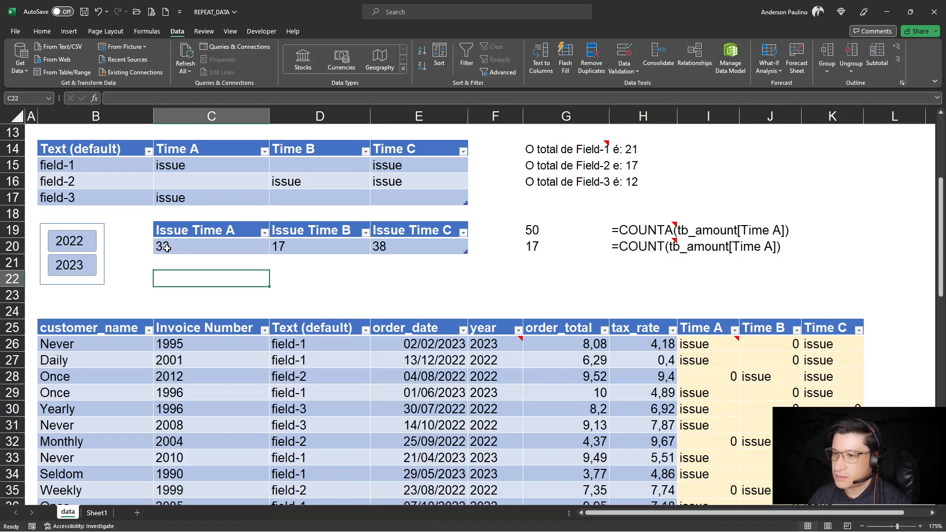
left_click(168, 254)
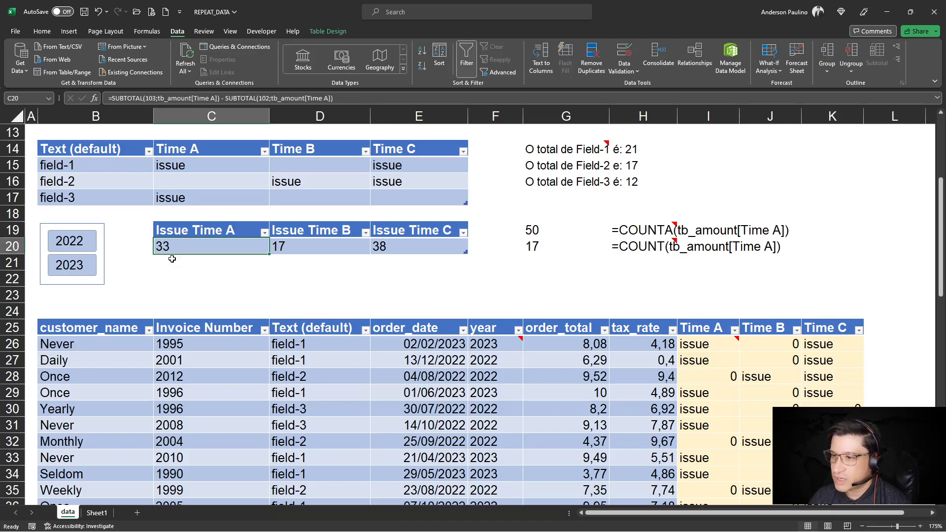
left_click(178, 267)
key("Down")
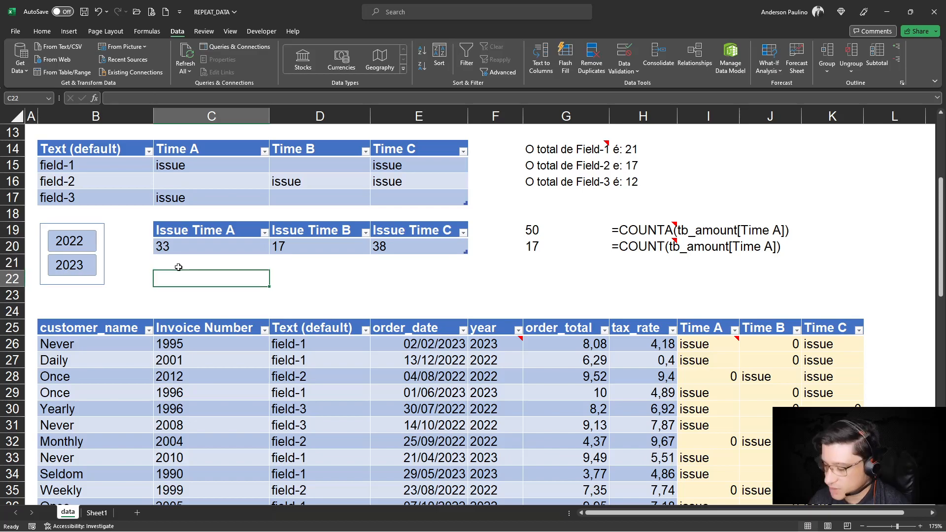
type("=")
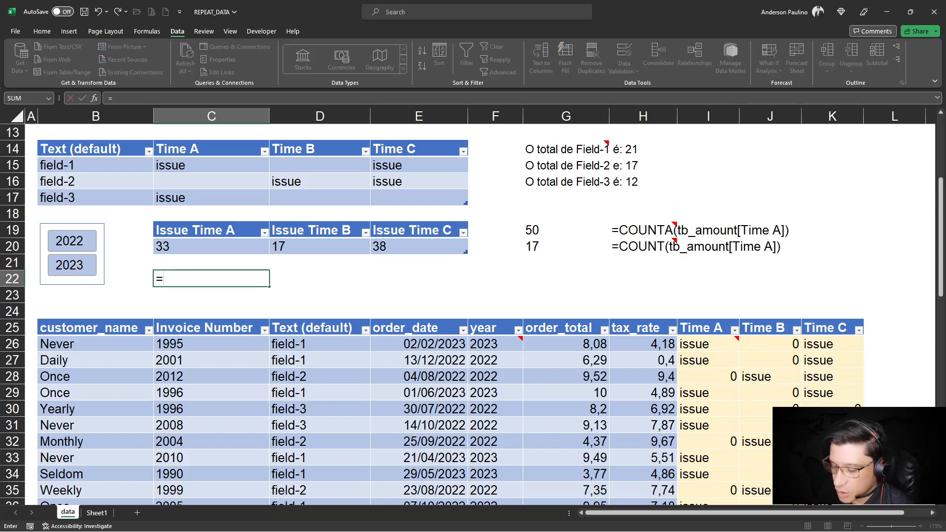
type("sub")
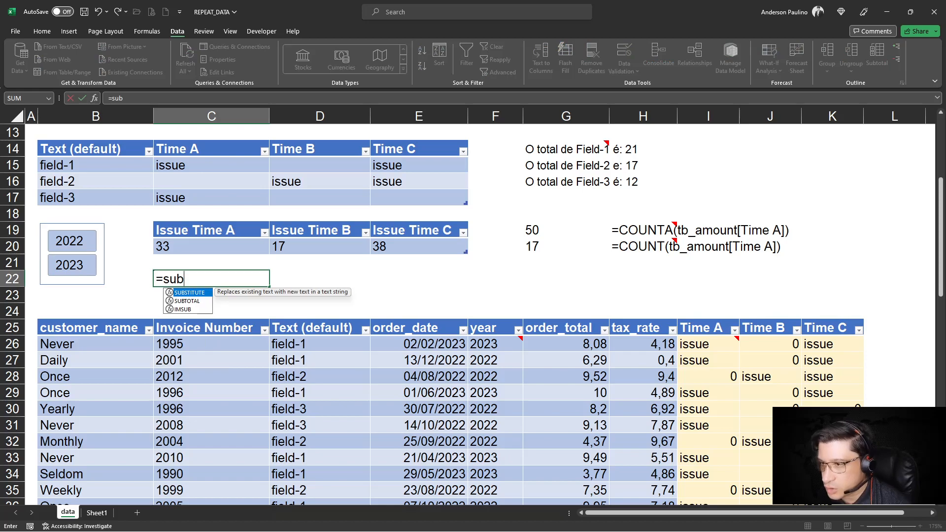
key("Down")
key("Tab")
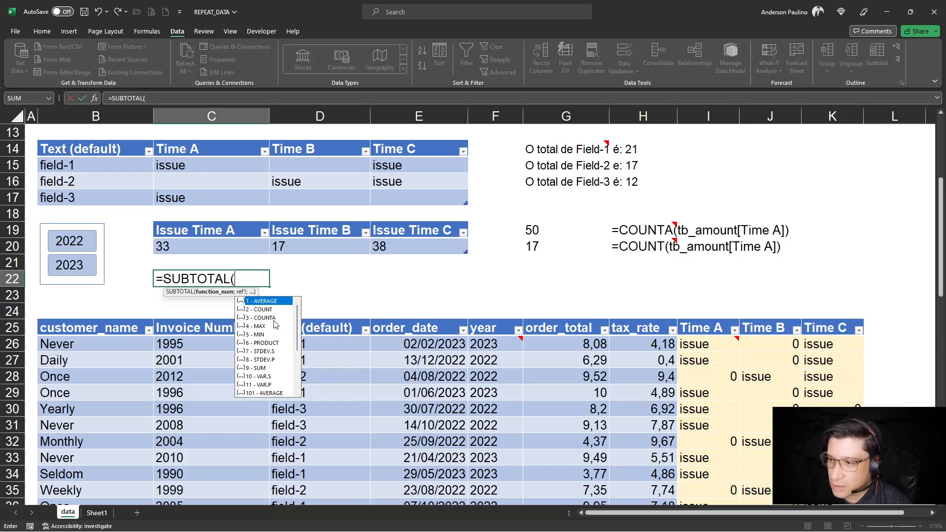
key("Escape")
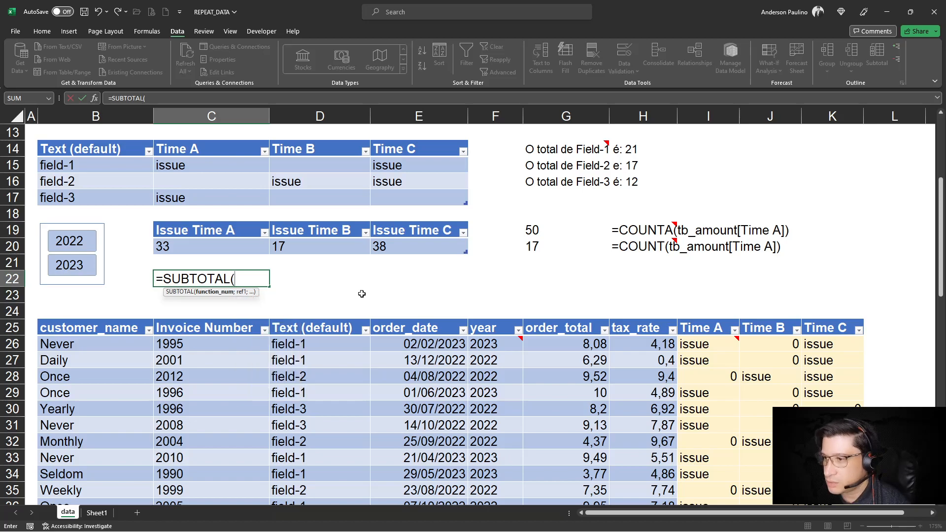
key("Escape")
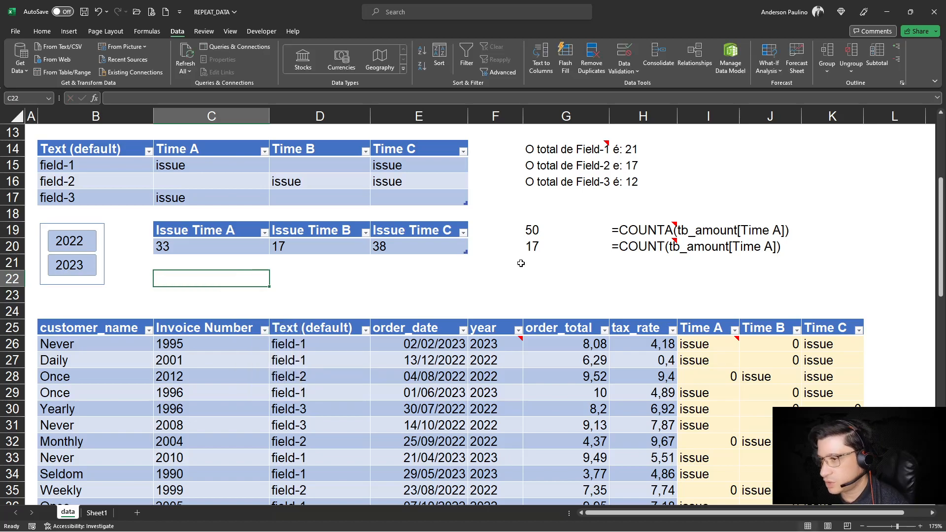
Step: Examine the COUNTA and COUNT formulas in G19:H20 and the Time A values they count
left_click(535, 230)
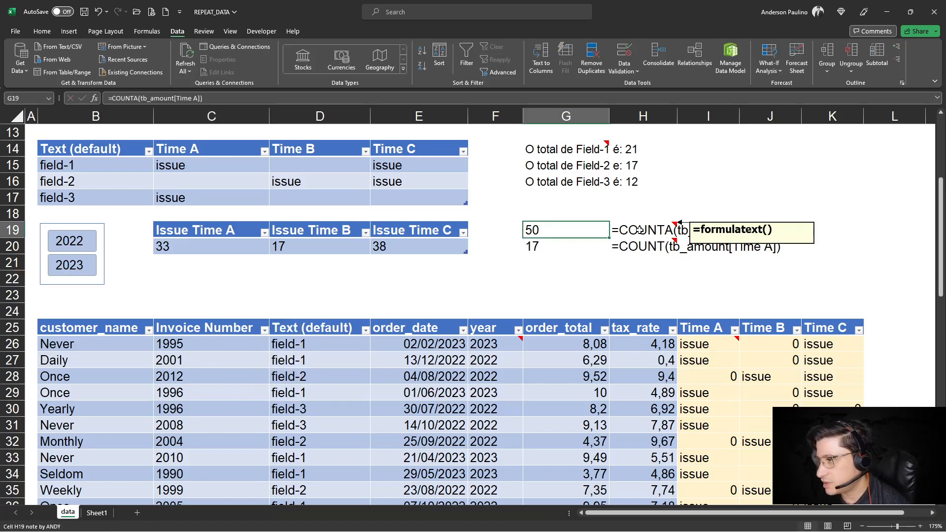
left_click(640, 248)
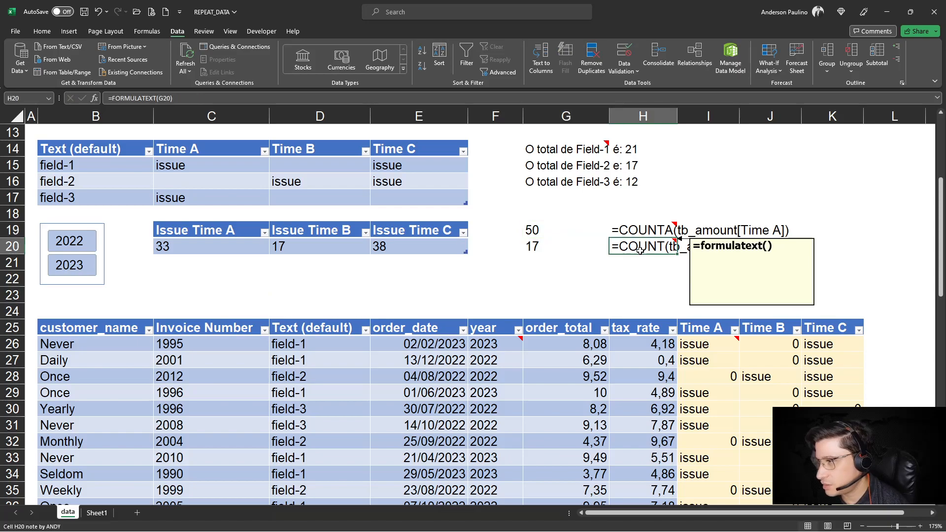
left_click(531, 230)
left_click(537, 248)
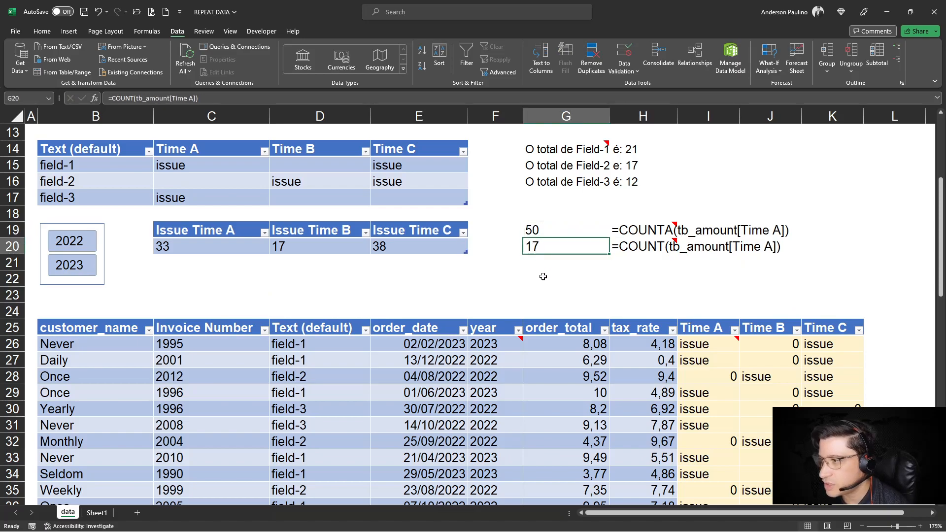
left_click_drag(690, 343, 693, 368)
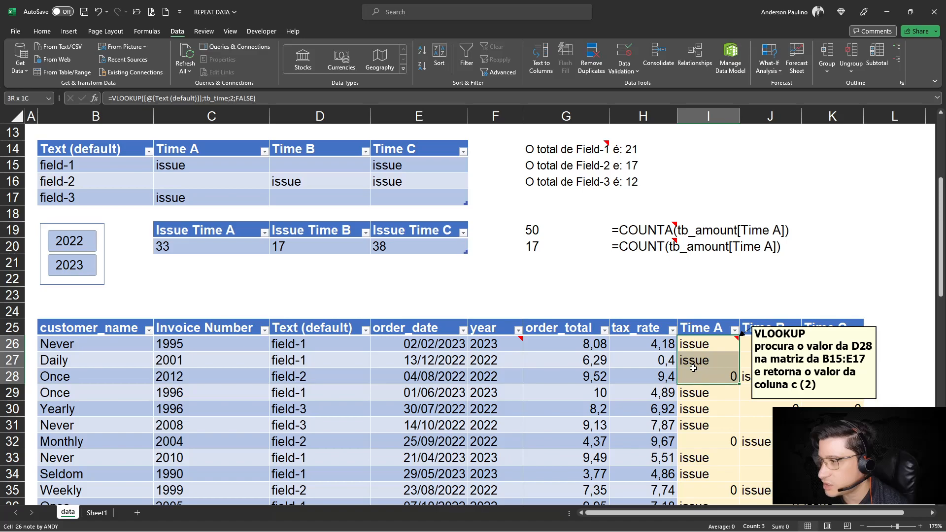
left_click(641, 280)
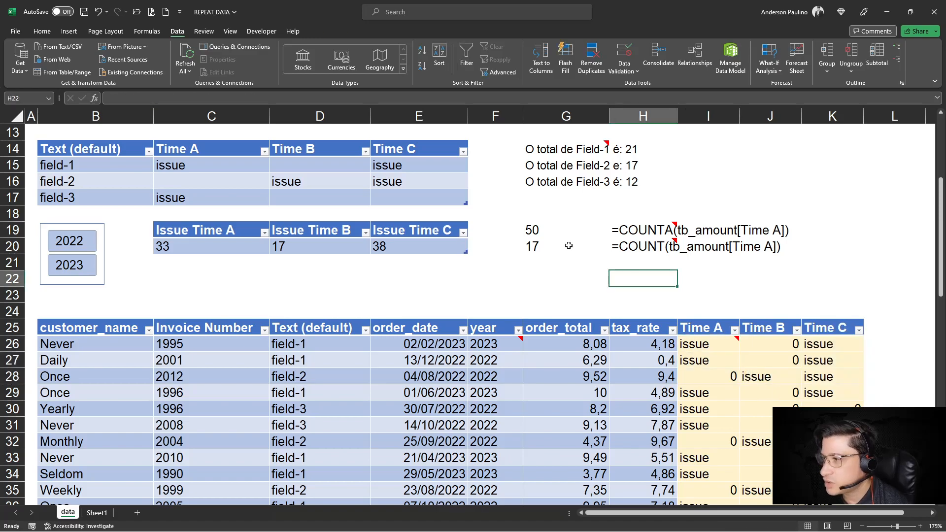
left_click(537, 245)
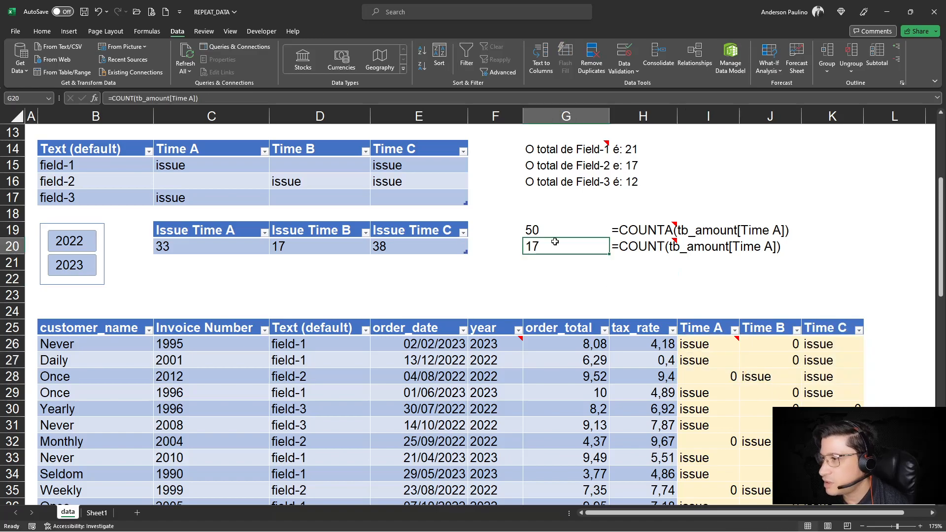
left_click(537, 264)
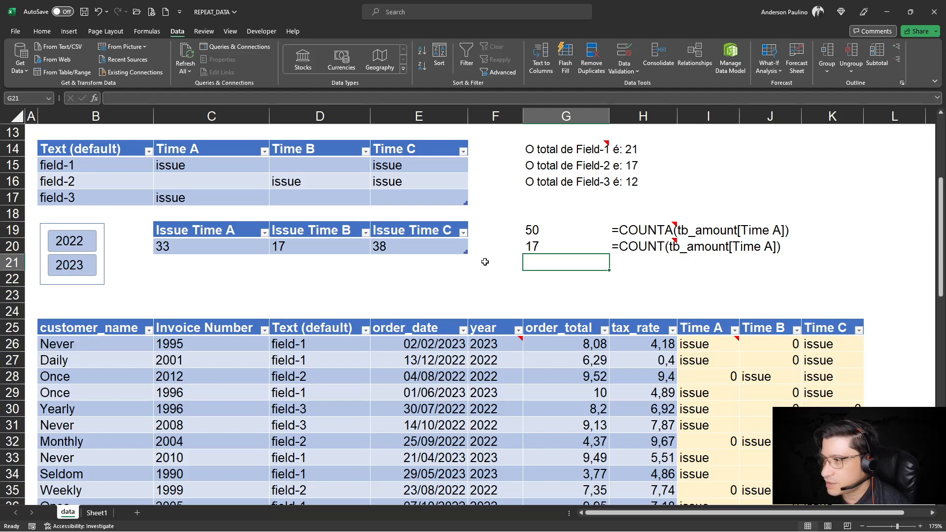
left_click(428, 279)
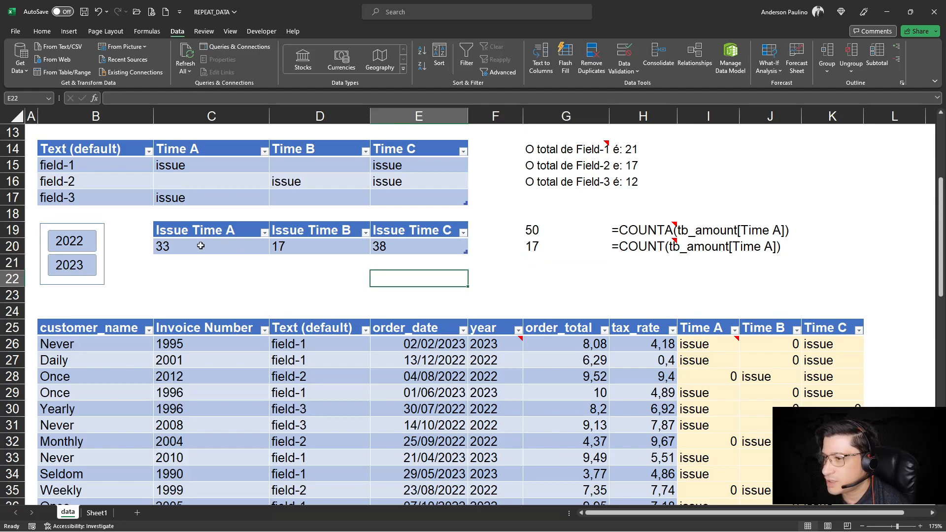
Step: Inspect the arguments of the two SUBTOTAL calls in the Issue Time A formula in C20
left_click(217, 250)
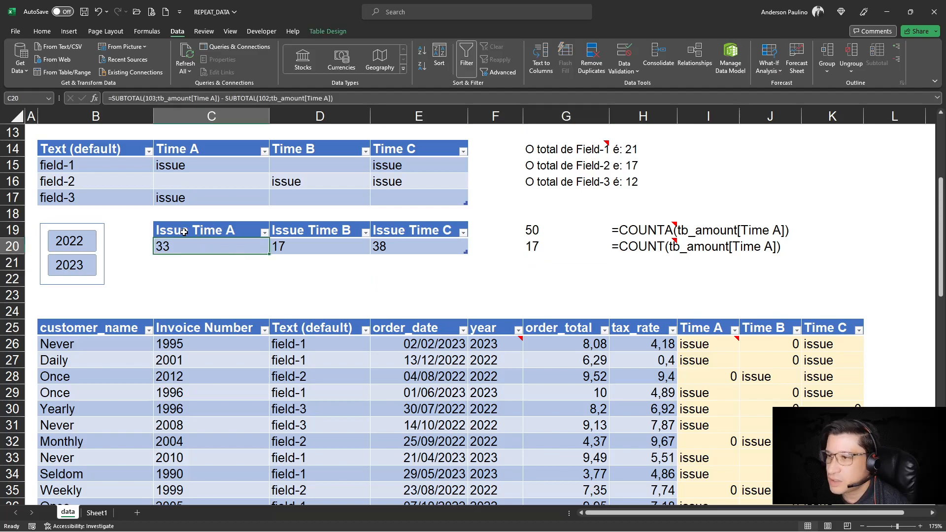
left_click(134, 98)
left_click(154, 98)
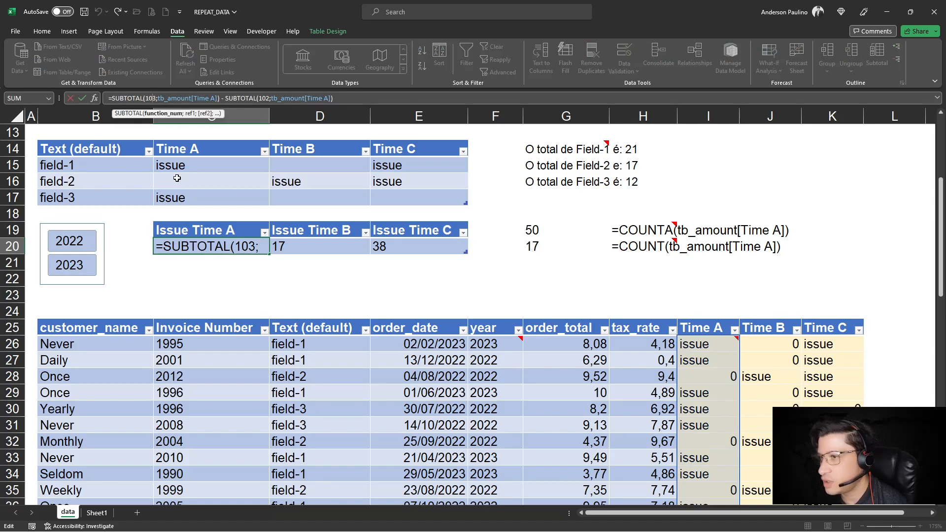
left_click(267, 99)
left_click(207, 293)
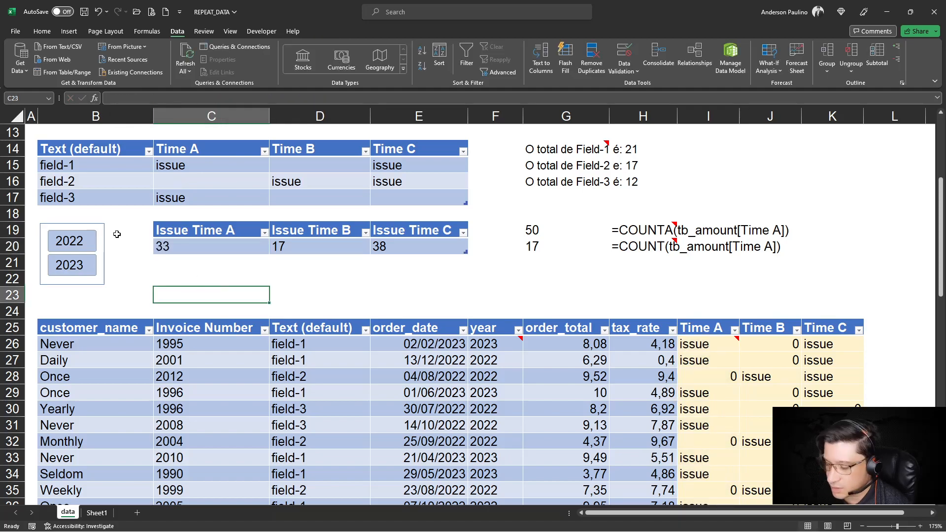
Step: Browse the SUBTOTAL function numbers 1–11 and 101–111 through a trial formula in C23, and discard the formula
type("=sub")
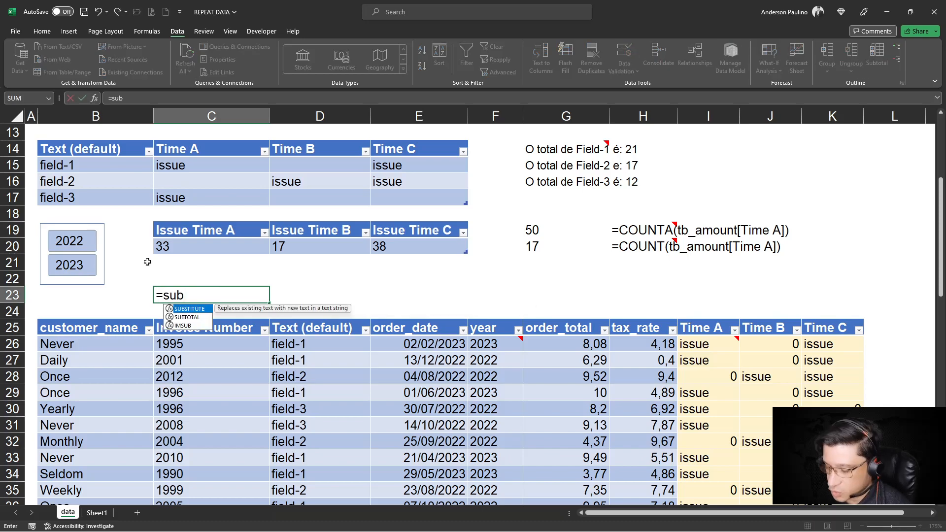
key("Down")
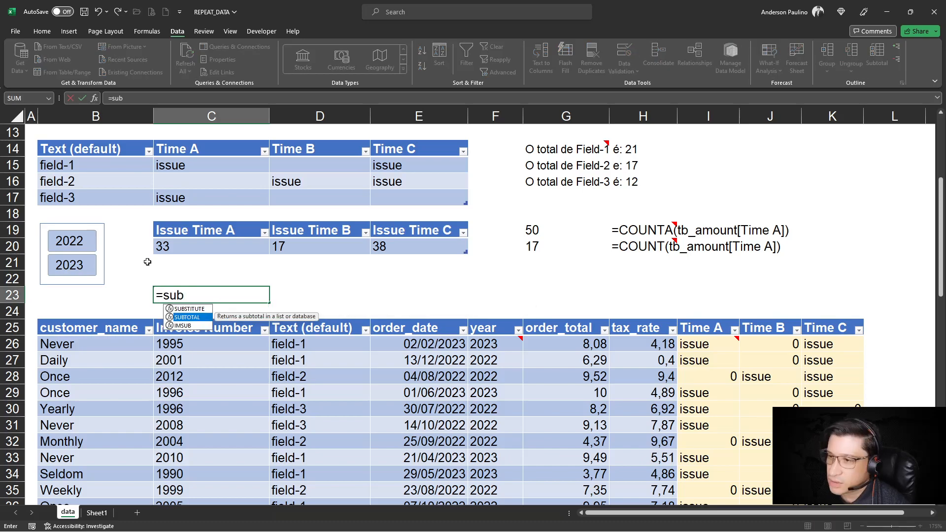
key("Tab")
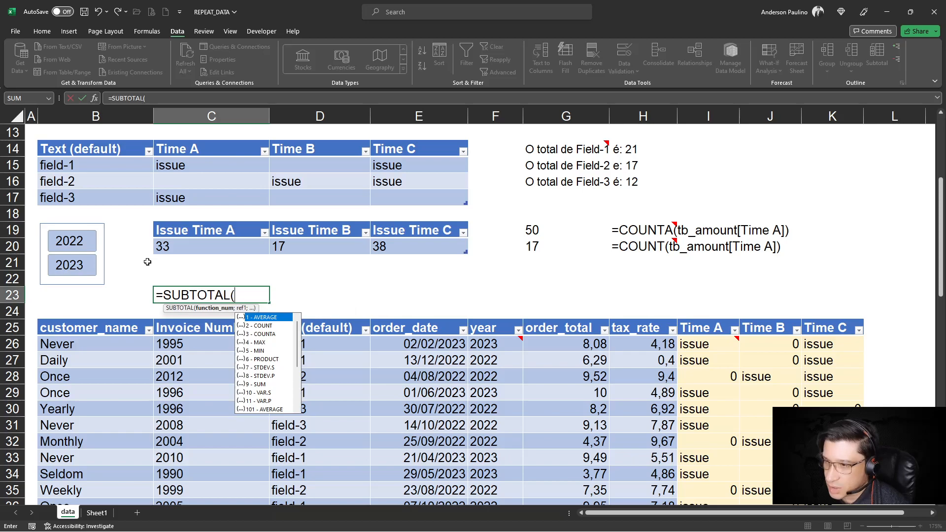
scroll(265, 346, "down", 1)
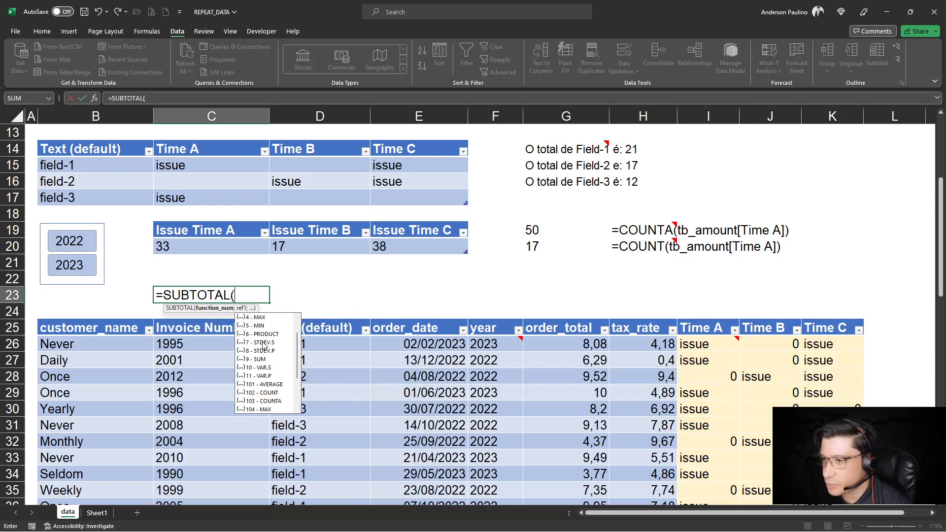
scroll(264, 344, "up", 1)
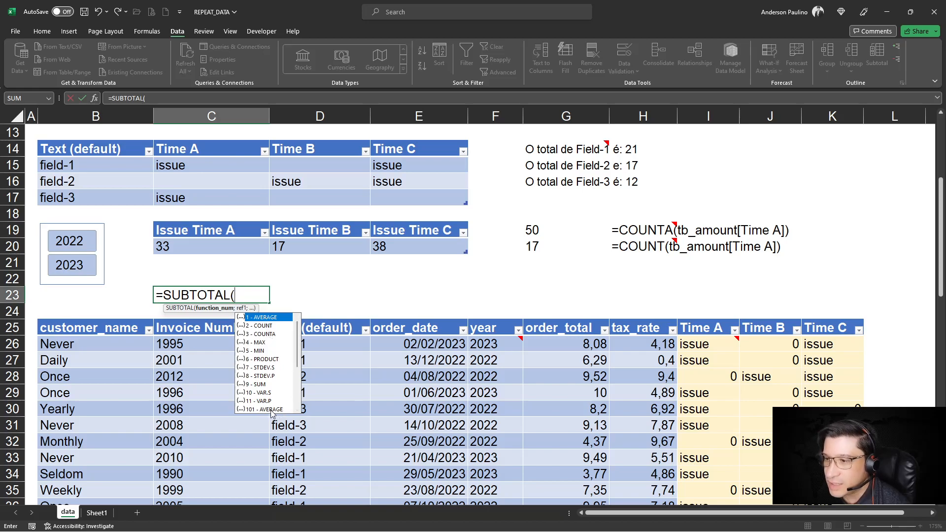
scroll(262, 404, "down", 2)
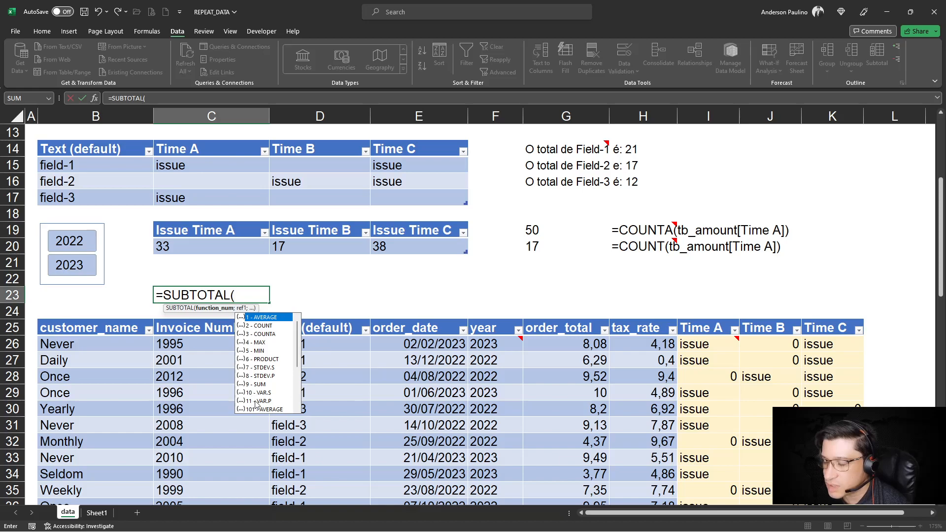
scroll(261, 347, "down", 2)
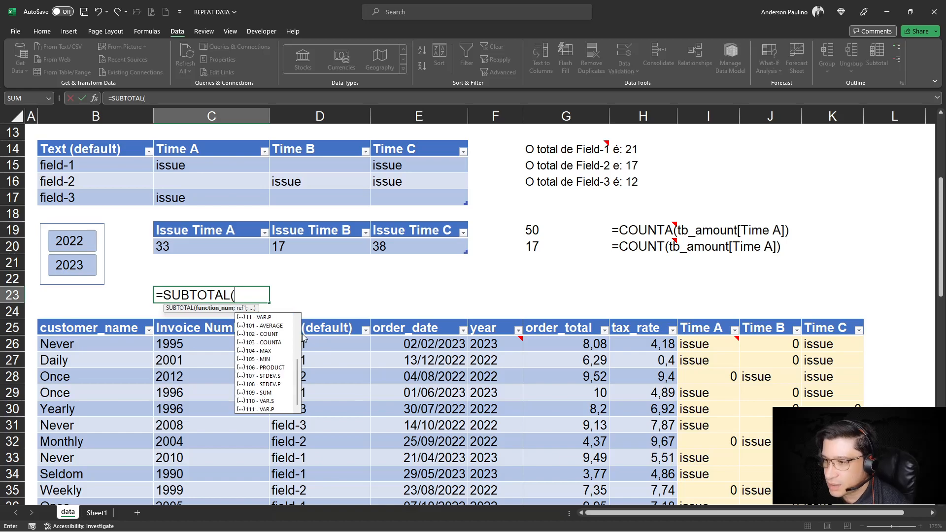
key("Escape")
Step: Read the note on SUBTOTAL's syntax and function numbers above the tables, and return to the Issue Time summary
scroll(155, 259, "up", 4)
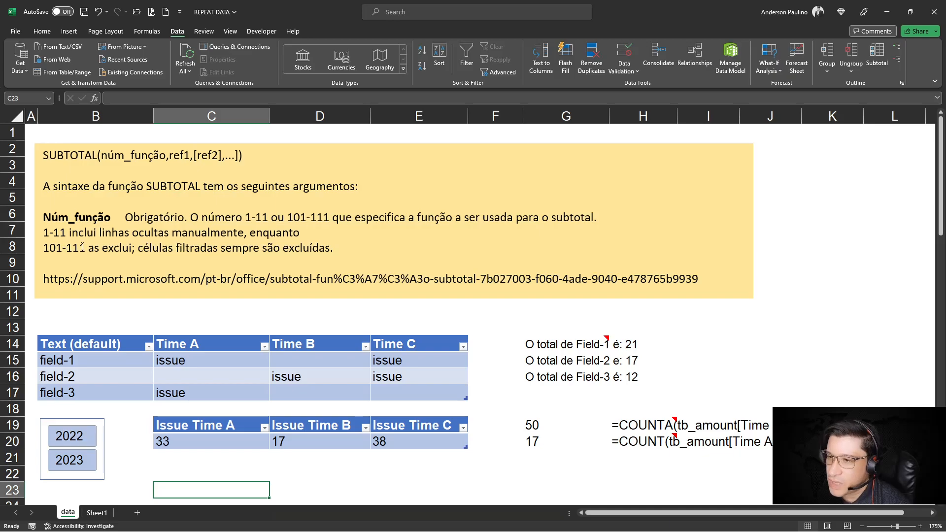
scroll(82, 247, "down", 1)
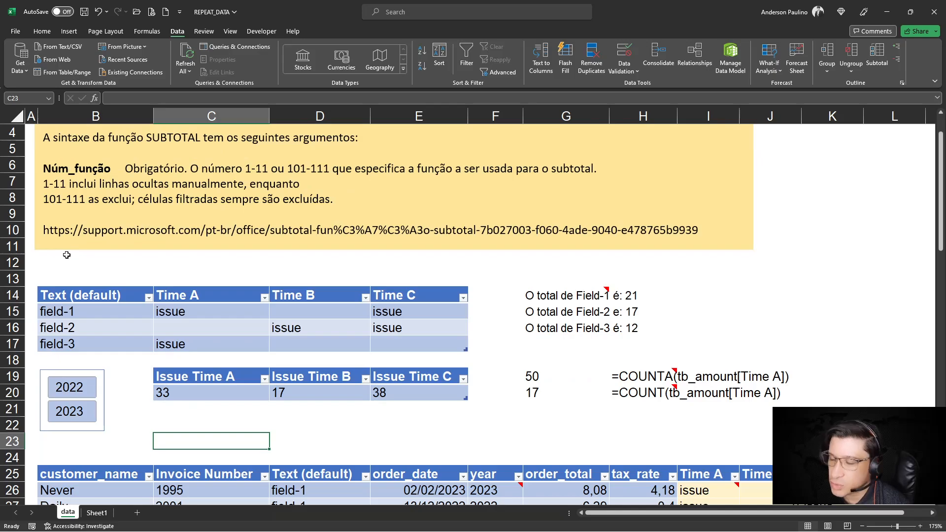
scroll(67, 255, "down", 3)
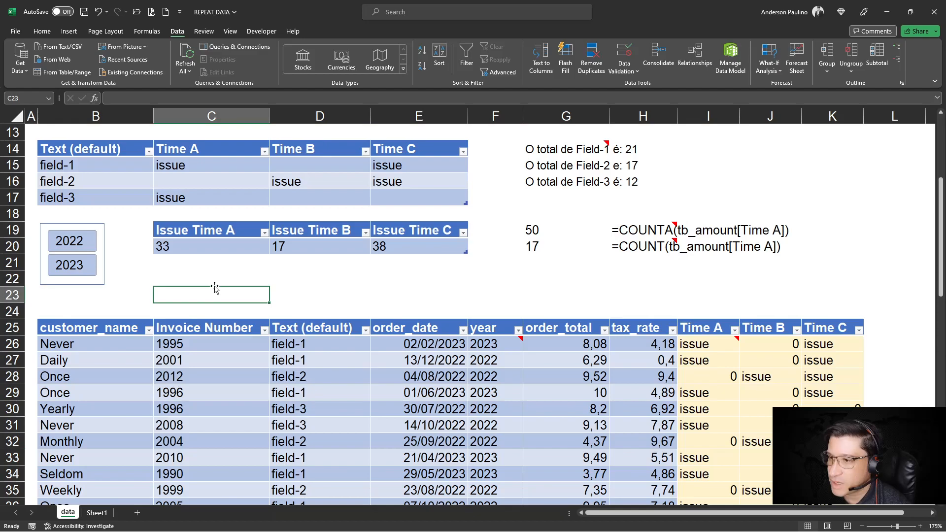
key("Up")
type("=su")
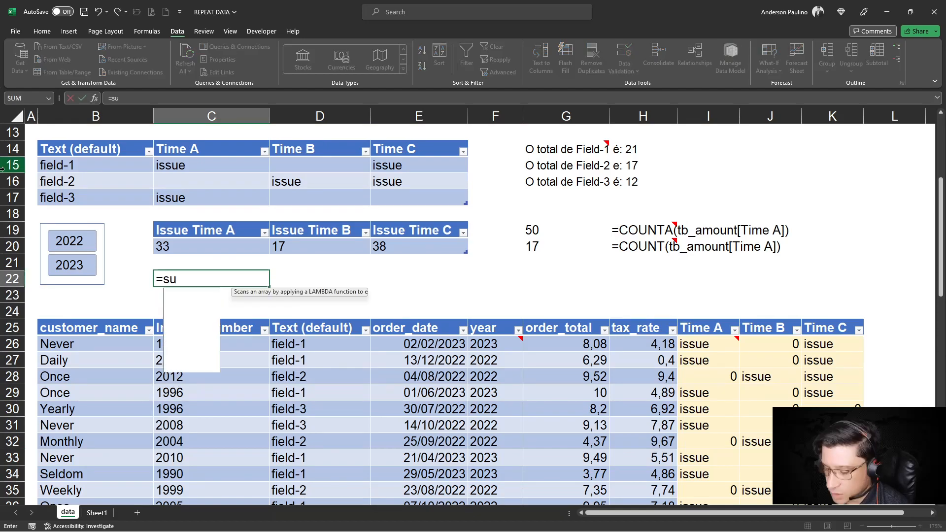
type("b")
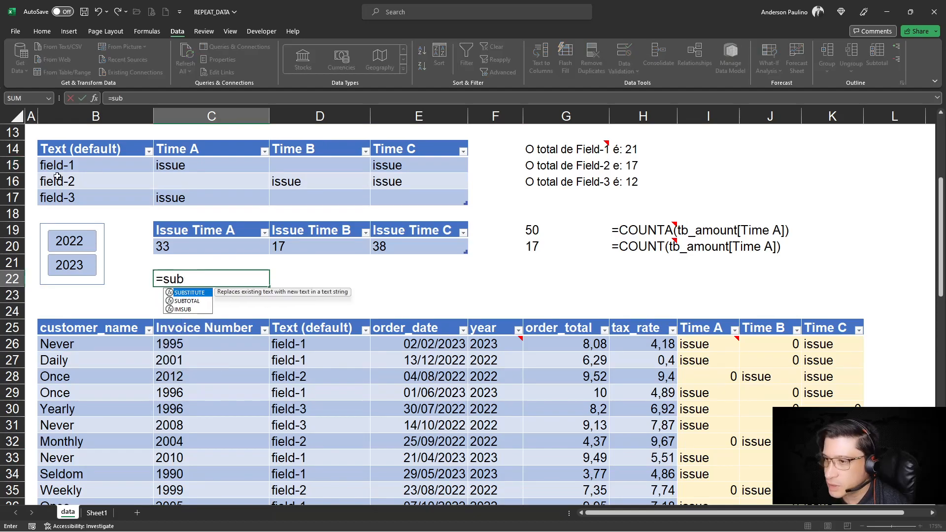
key("Down")
key("Tab")
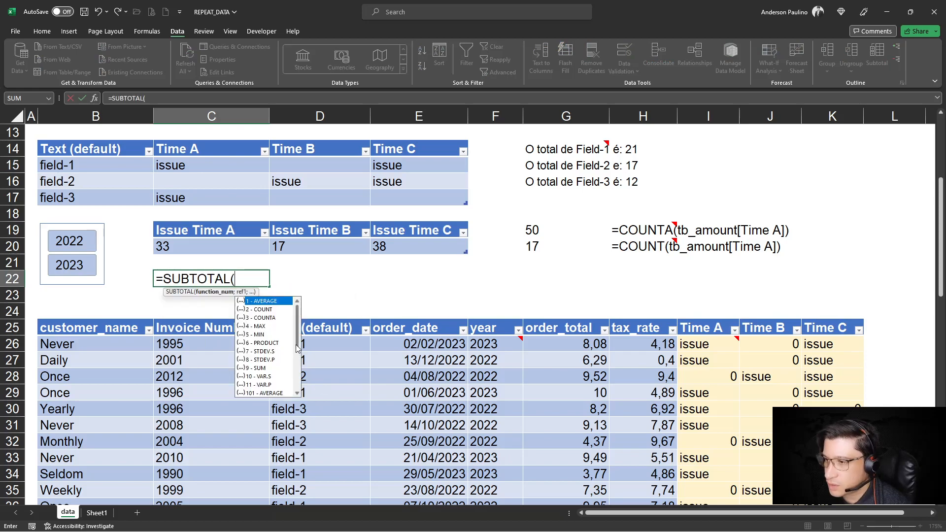
scroll(297, 349, "down", 2)
left_click(263, 360)
key("Escape")
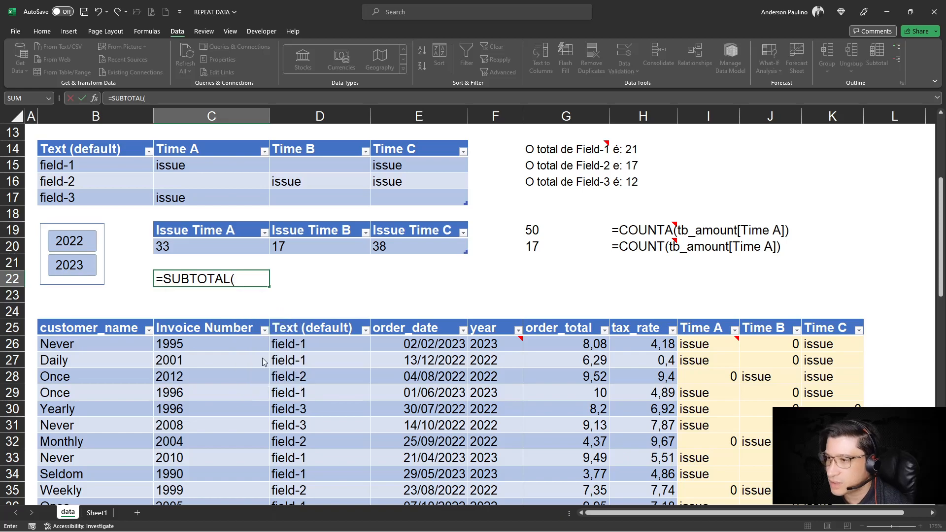
key("Escape")
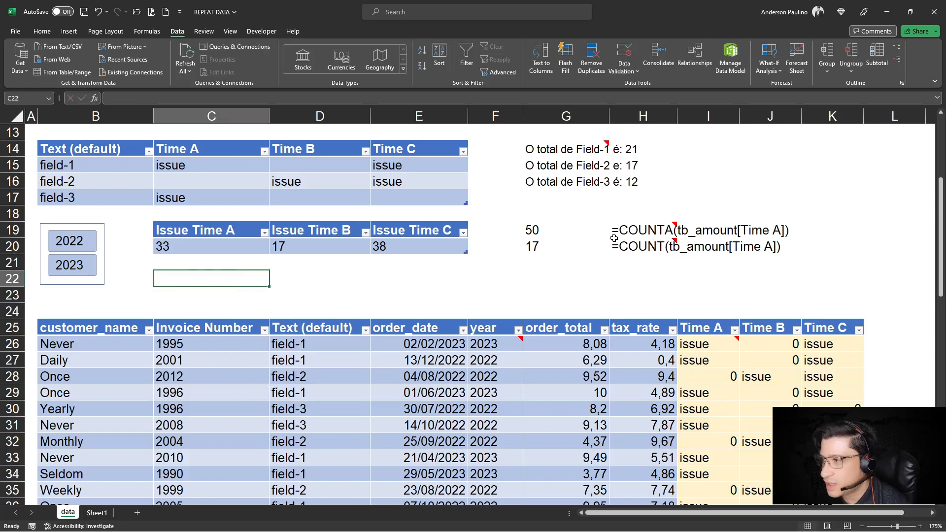
Step: Read the COUNT function's description through a trial formula in E22, and discard the formula
left_click(527, 247)
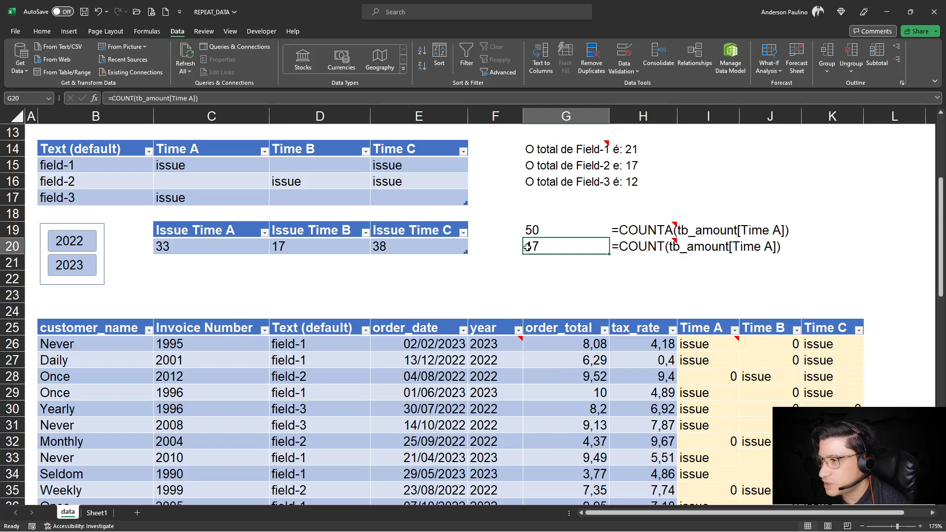
left_click(421, 279)
type("=cou")
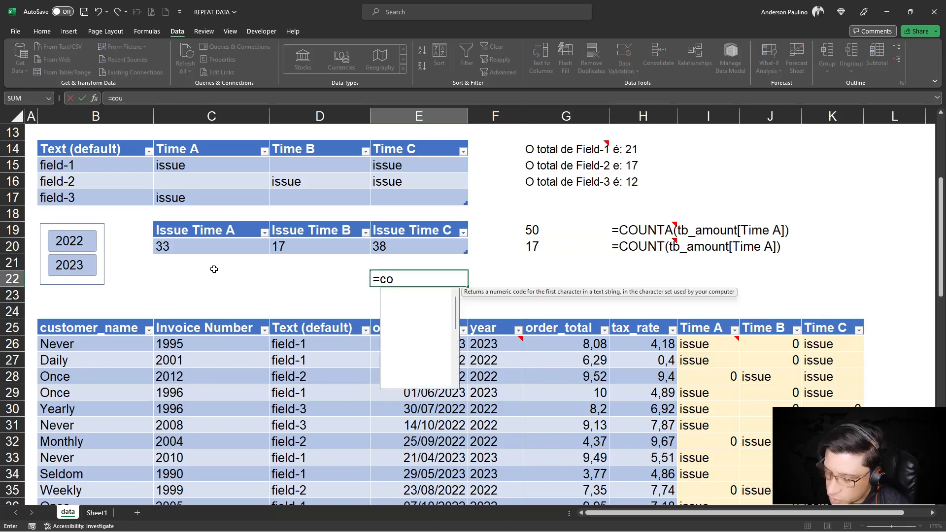
type("nt")
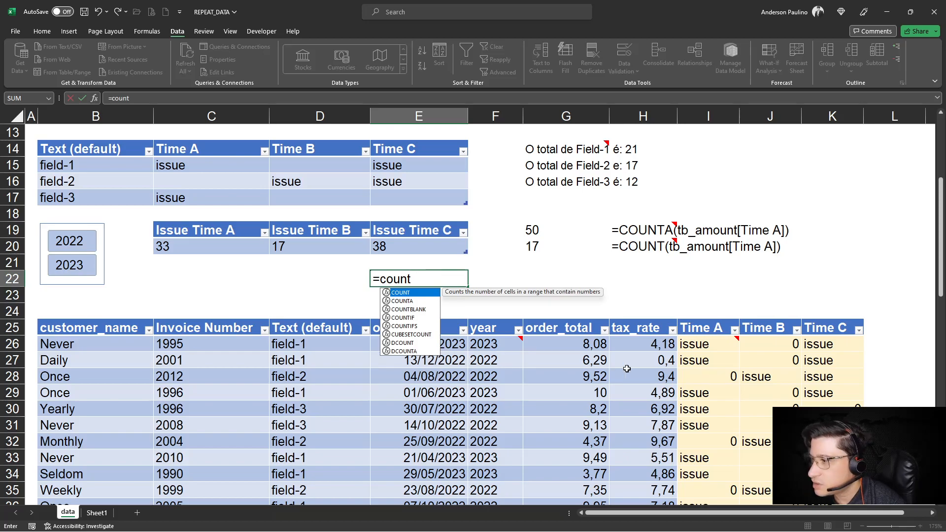
key("Tab")
key("Return")
key("Return")
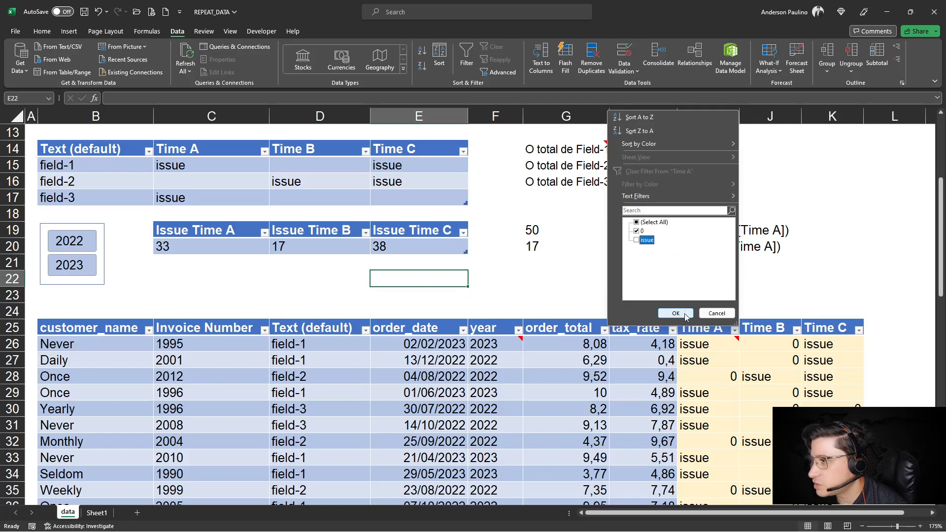
Step: Filter tb_amount's Time A column to the 0 values only and compare the filtered rows with the COUNT formula in G20
left_click(681, 315)
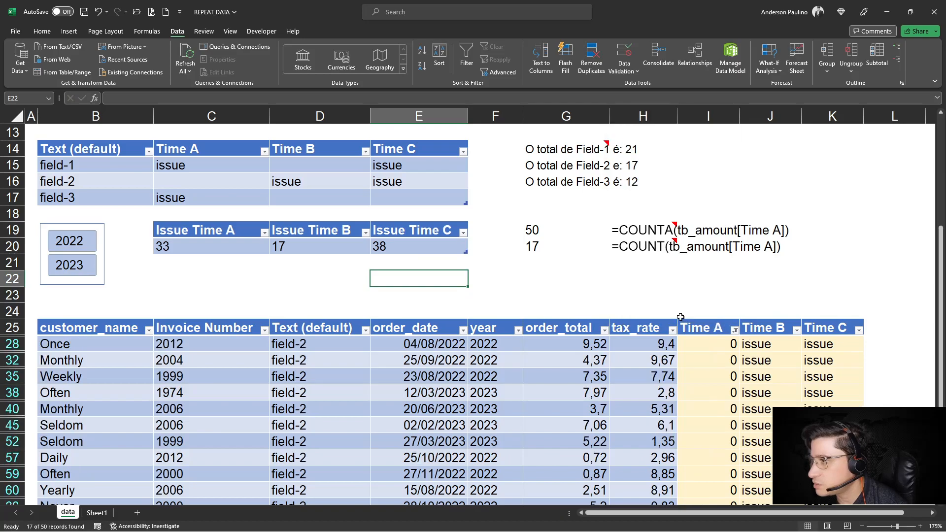
left_click(708, 343)
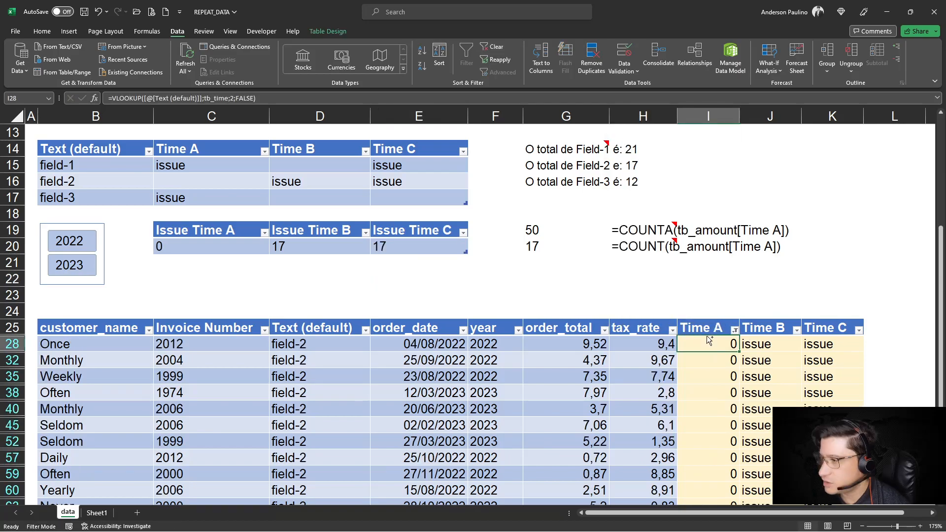
key("ctrl+shift+Down")
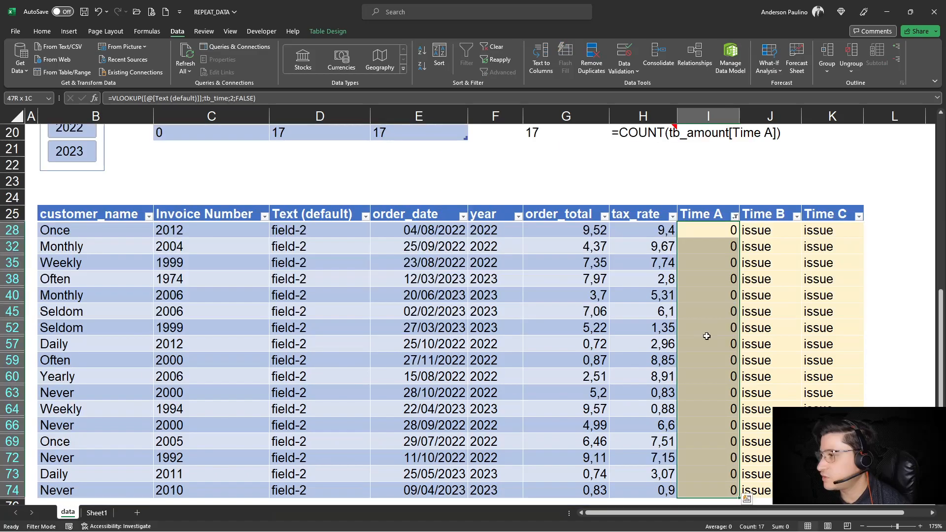
scroll(706, 335, "up", 4)
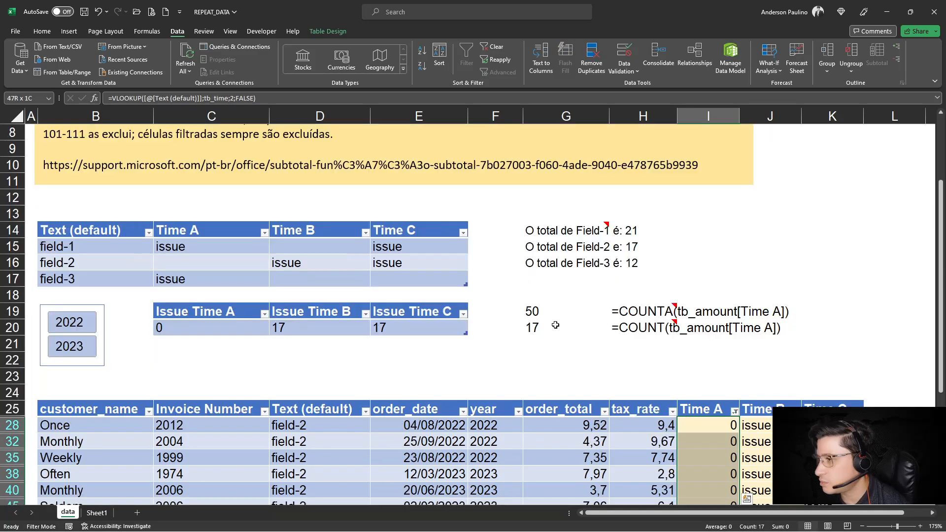
left_click(541, 329)
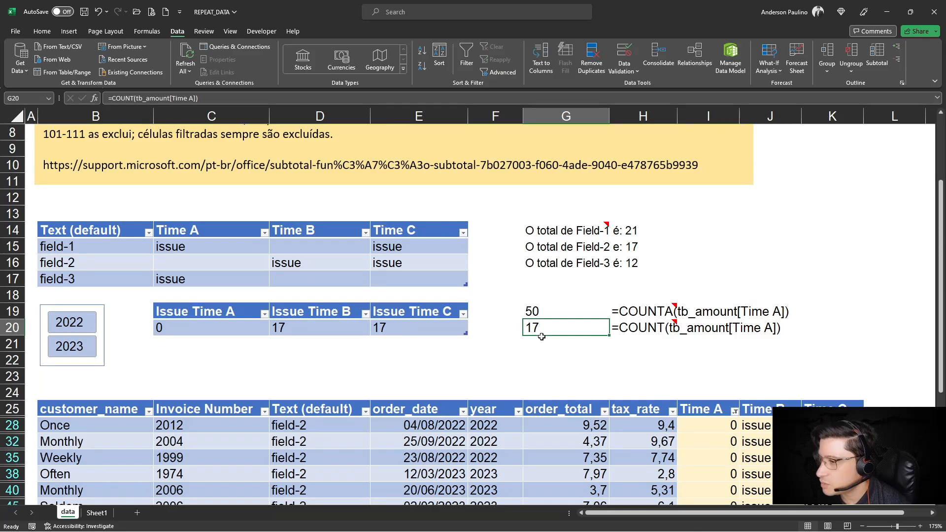
scroll(629, 321, "down", 2)
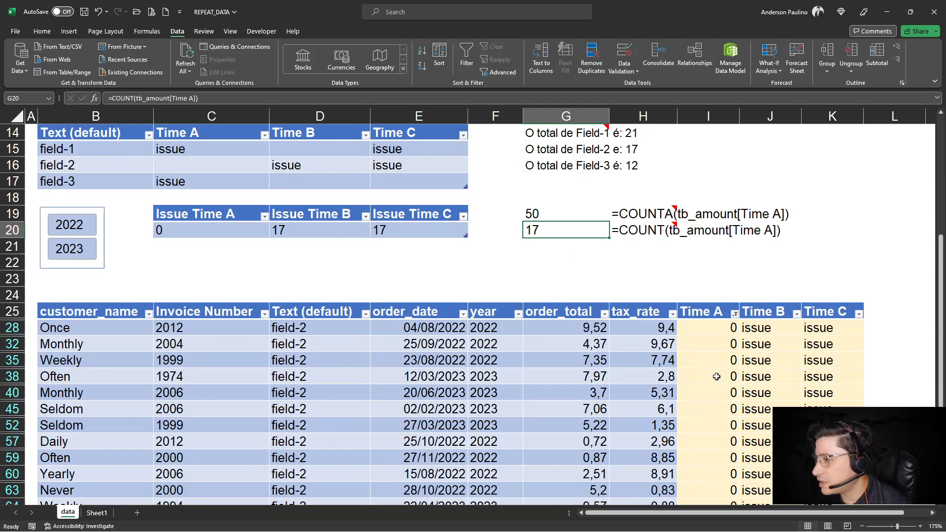
left_click(572, 262)
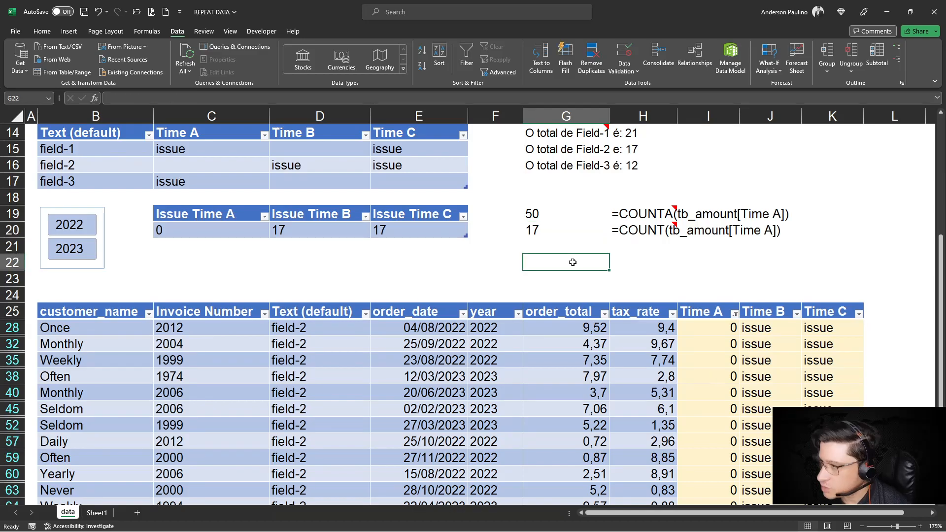
Step: Clear the filter from Time A and compare its values with the COUNTA and COUNT formulas in G19 and G20
left_click(734, 314)
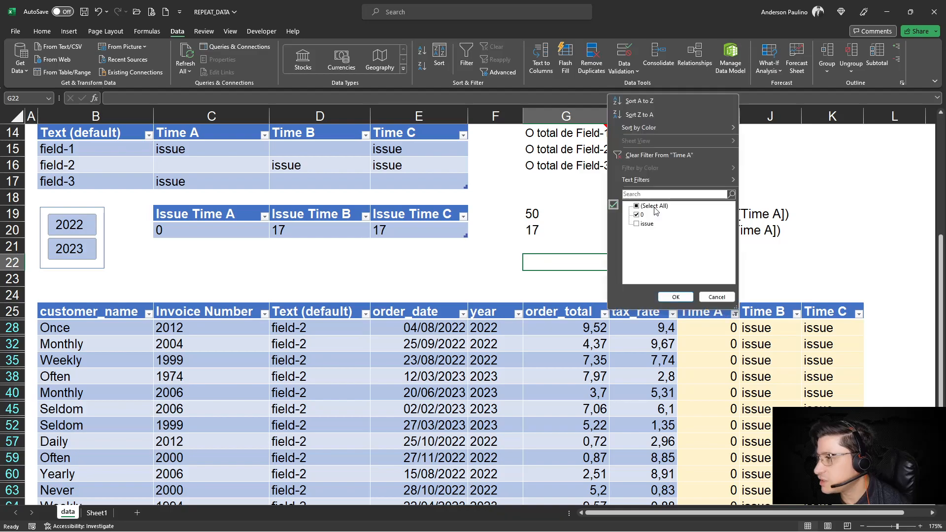
left_click(660, 158)
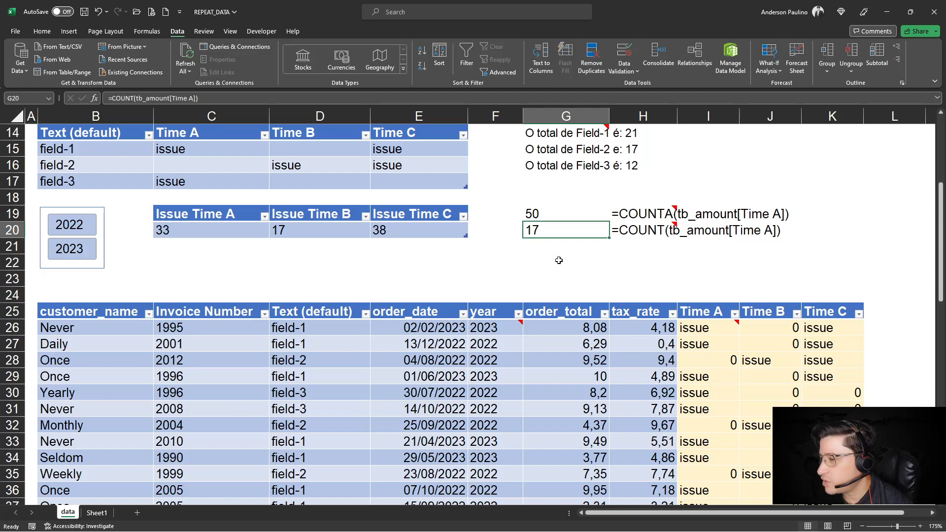
left_click(697, 329)
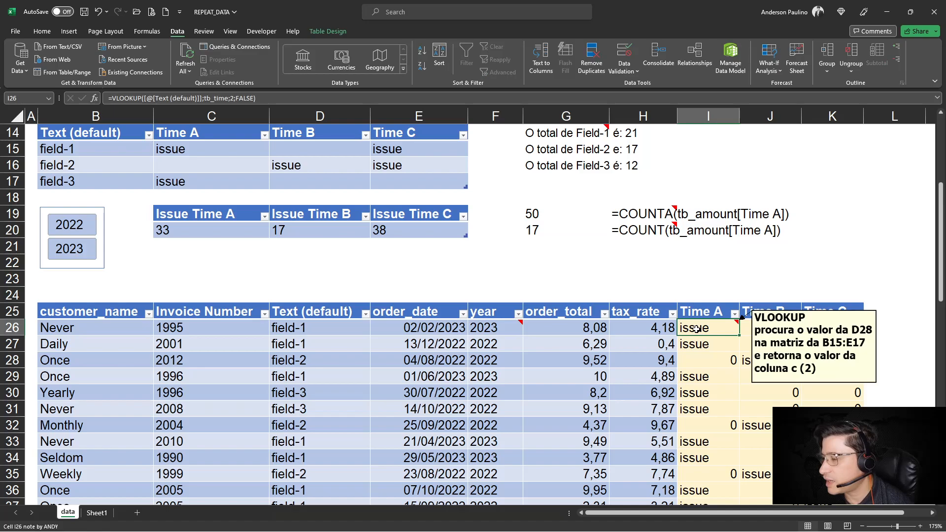
left_click(566, 278)
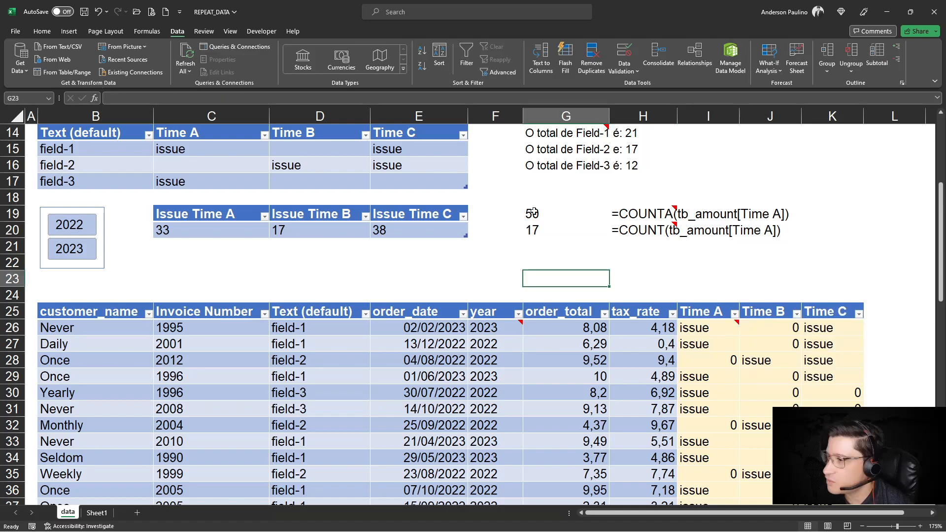
left_click(534, 213)
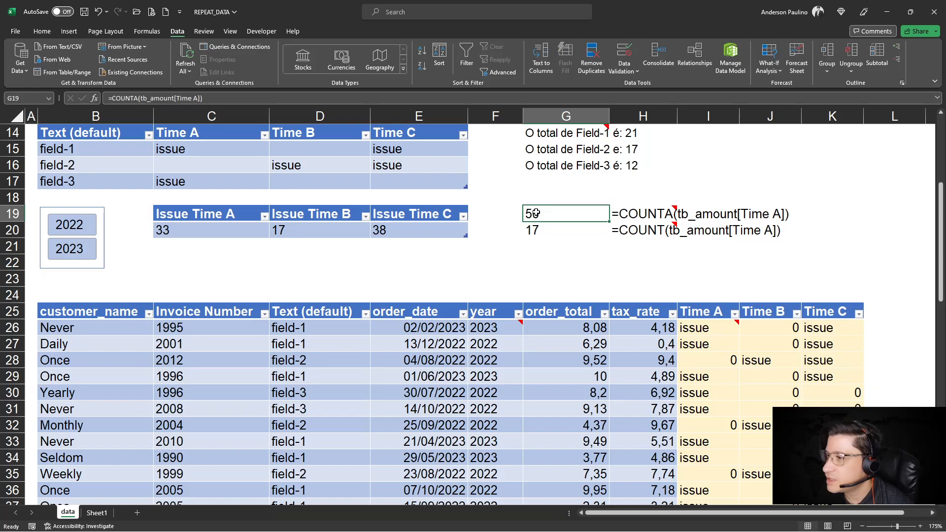
left_click(534, 229)
left_click(228, 273)
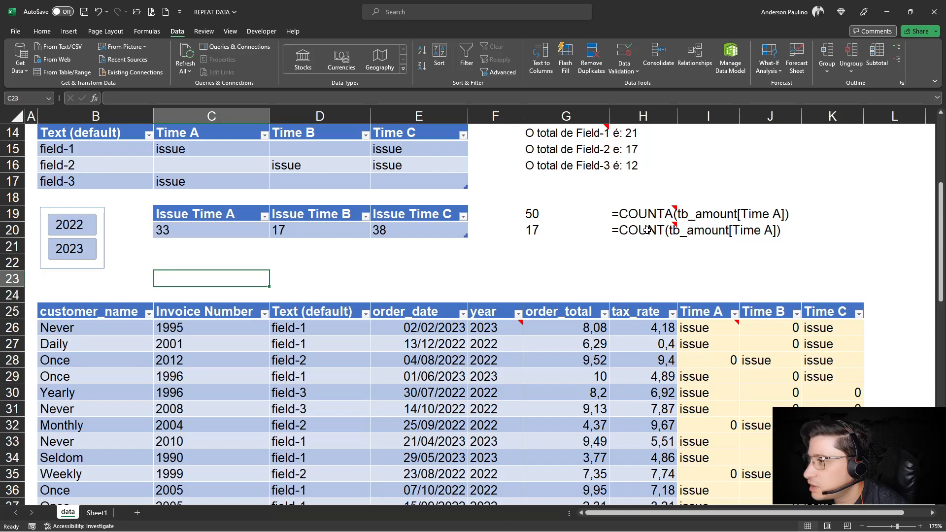
left_click(566, 232)
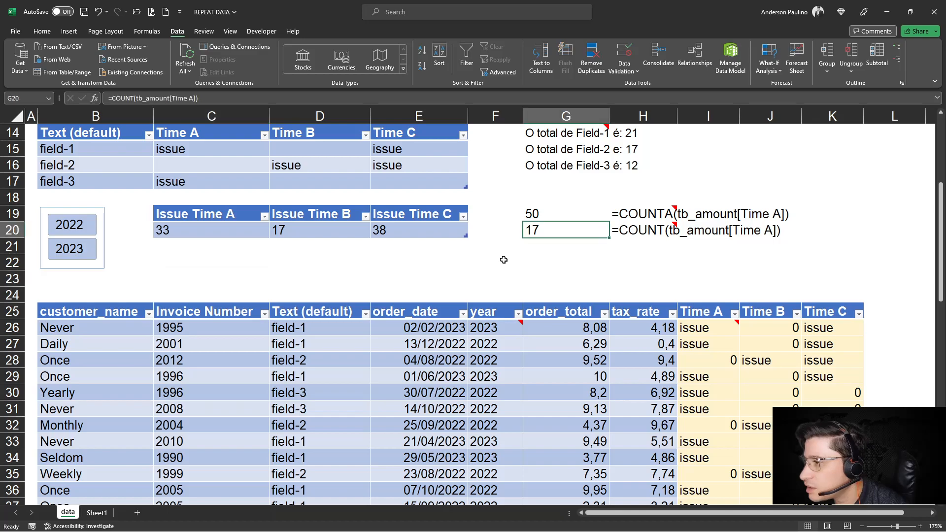
Step: Check what COUNT counts through a trial formula in G22, and discard the formula
left_click(530, 263)
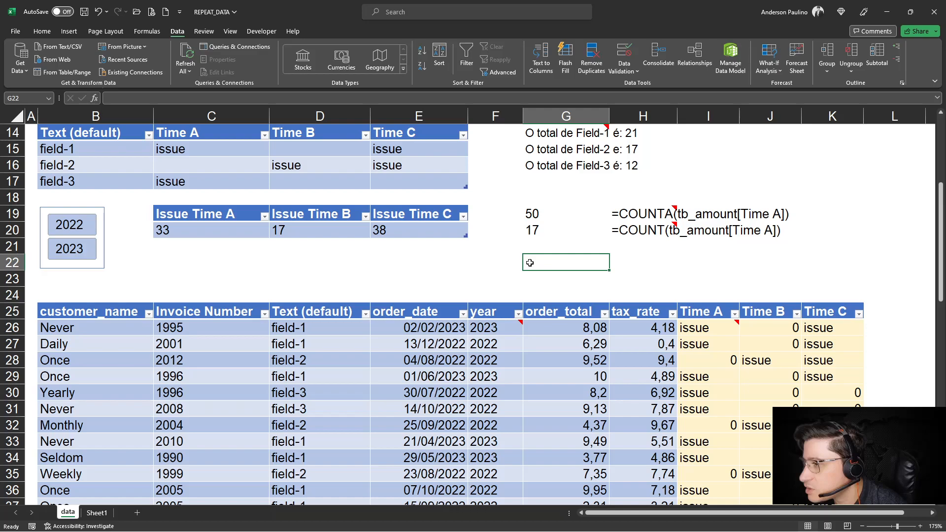
type("=count")
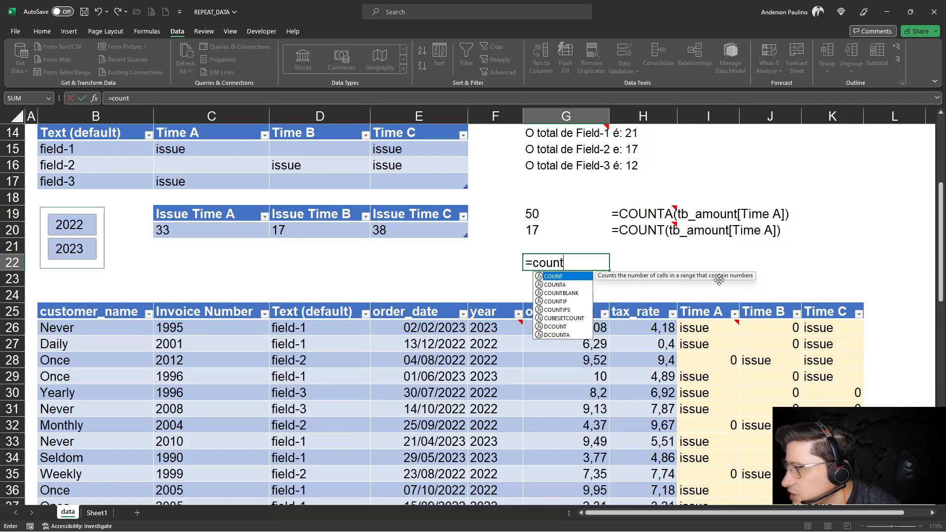
key("Escape")
Step: Start a SUBTOTAL formula in C22 with function number 102 (COUNT) as its first argument
left_click(290, 268)
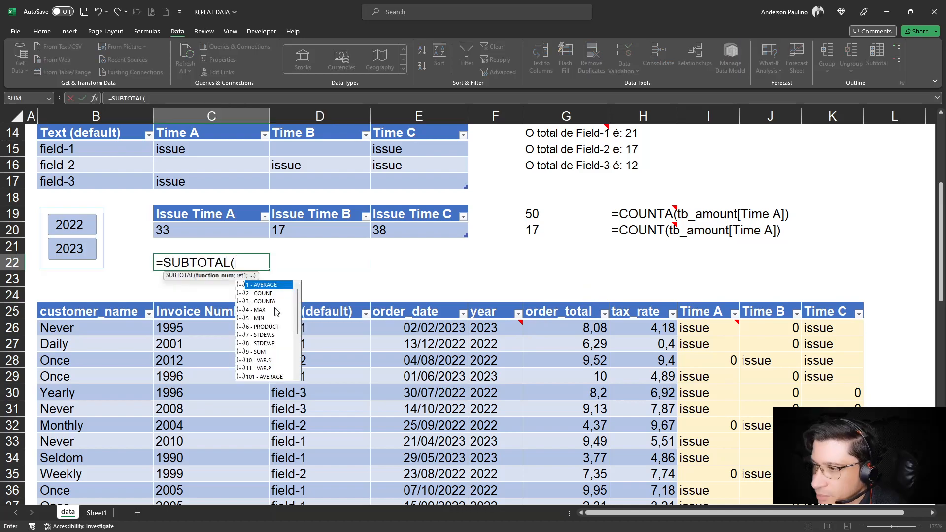
scroll(269, 339, "down", 2)
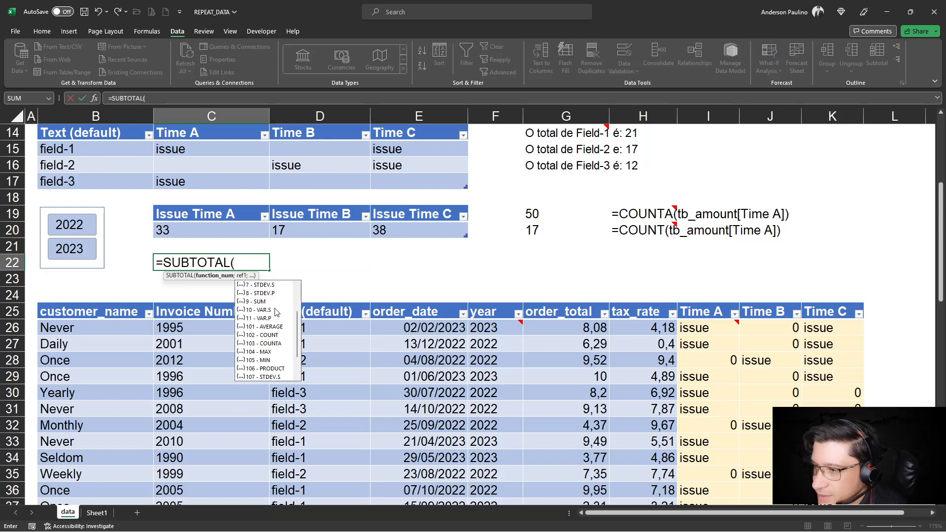
double_click(268, 335)
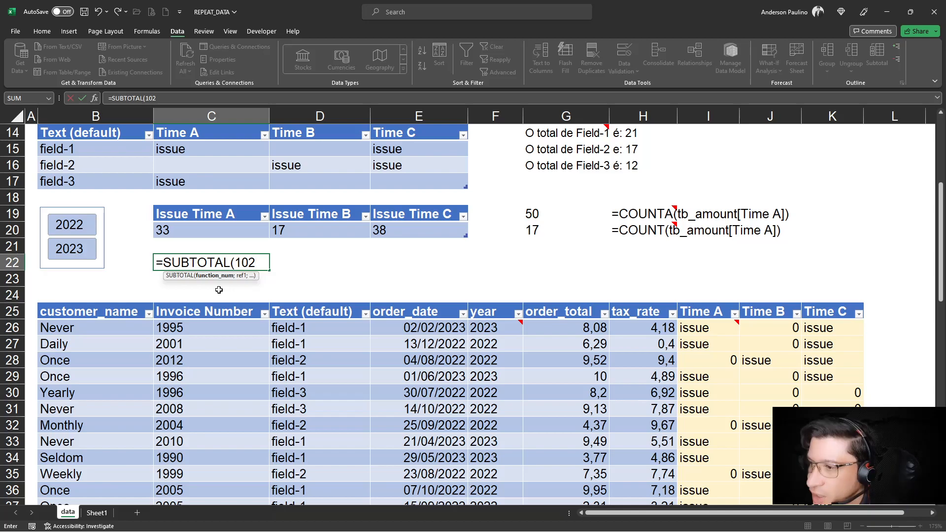
type(";")
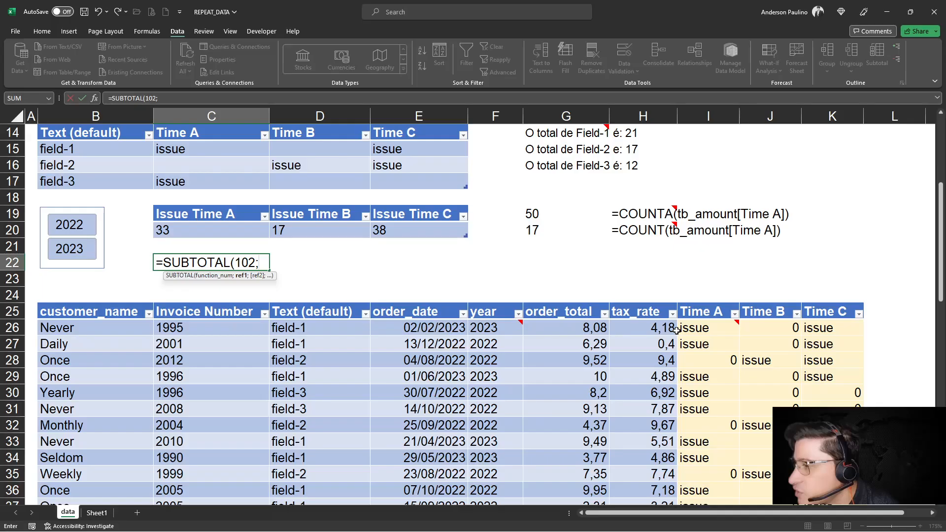
Step: Complete the SUBTOTAL formula in C22 with the table reference tb_amount[Time A], and enter it in the cell
left_click(682, 329)
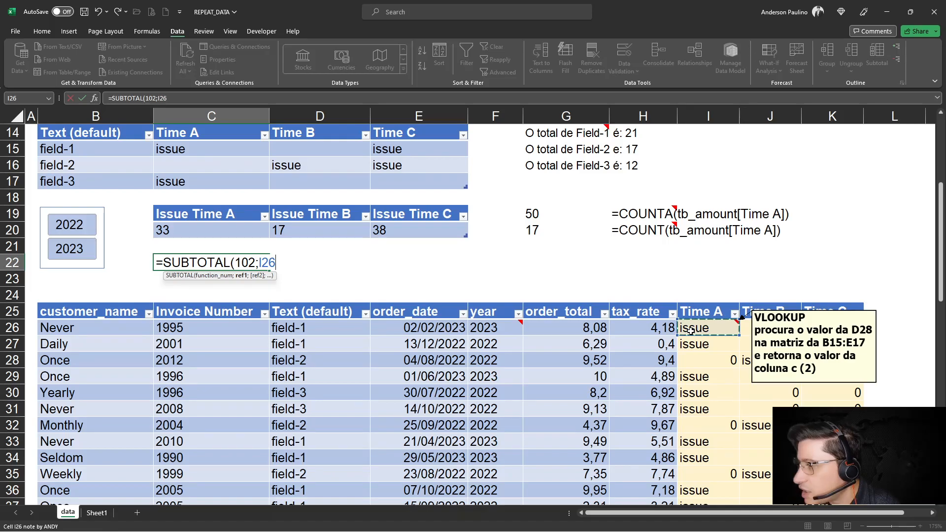
key("BackSpace")
key("BackSpace")
key("BackSpace")
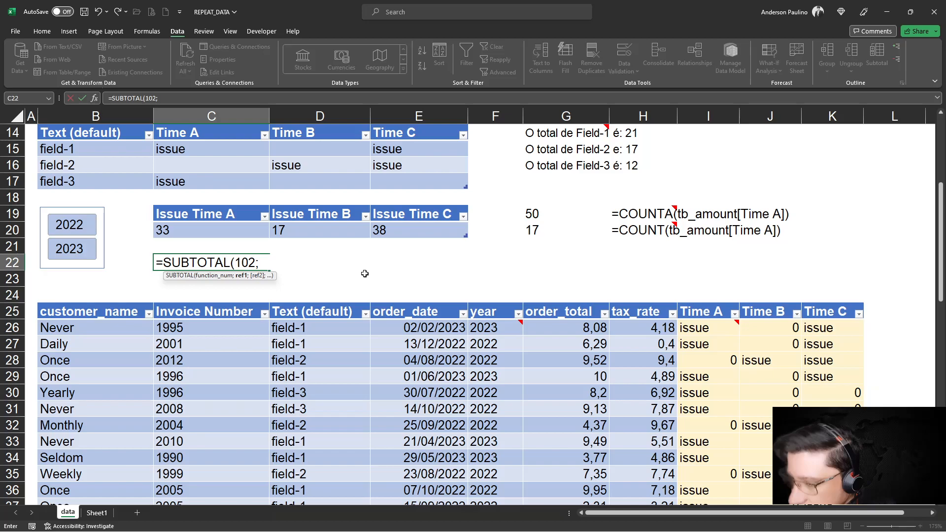
type("tb")
key("Tab")
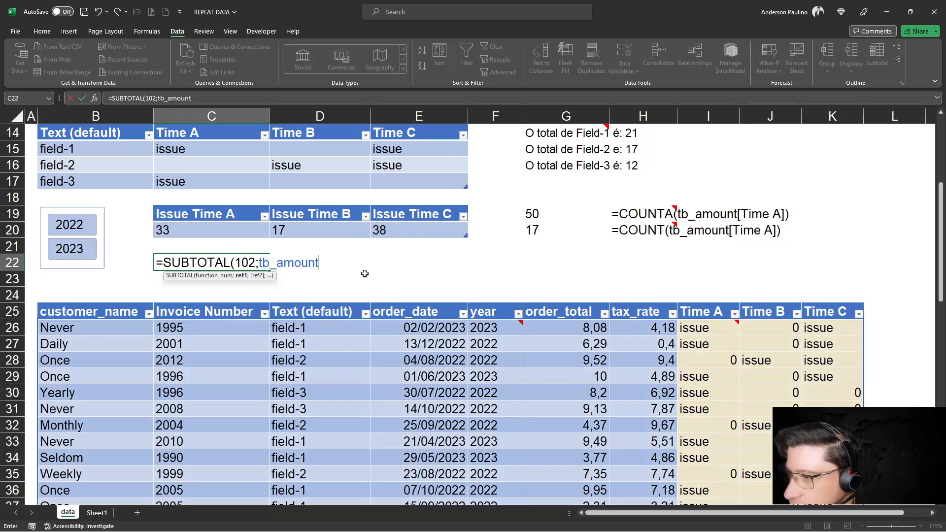
type("[")
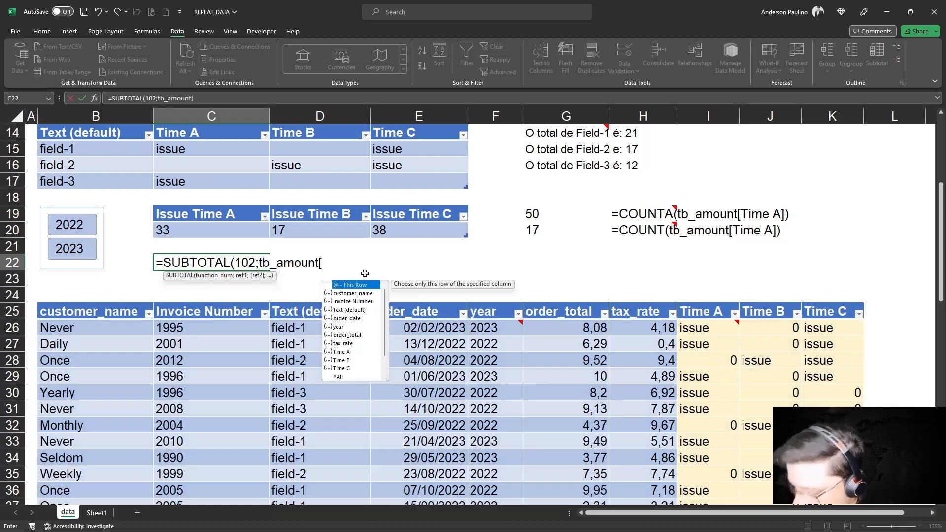
type("Time A")
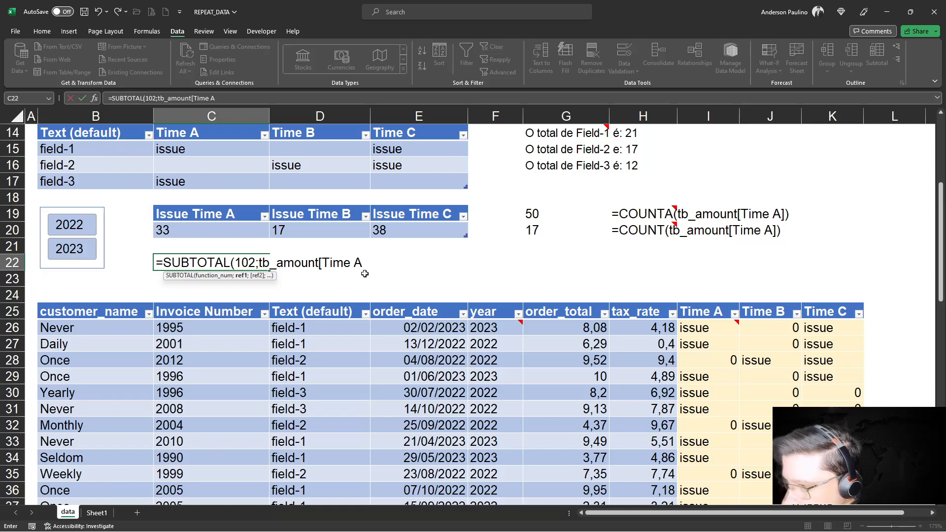
key("ctrl+Return")
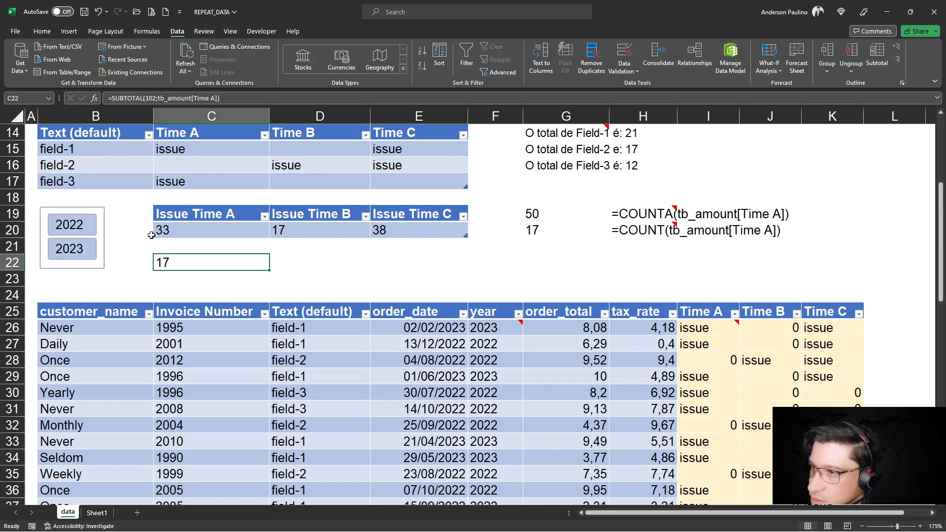
Step: Insert SUBTOTAL(103;tb_amount[Time A]) and a minus sign ahead of the existing function 102 term in C22
key("F2")
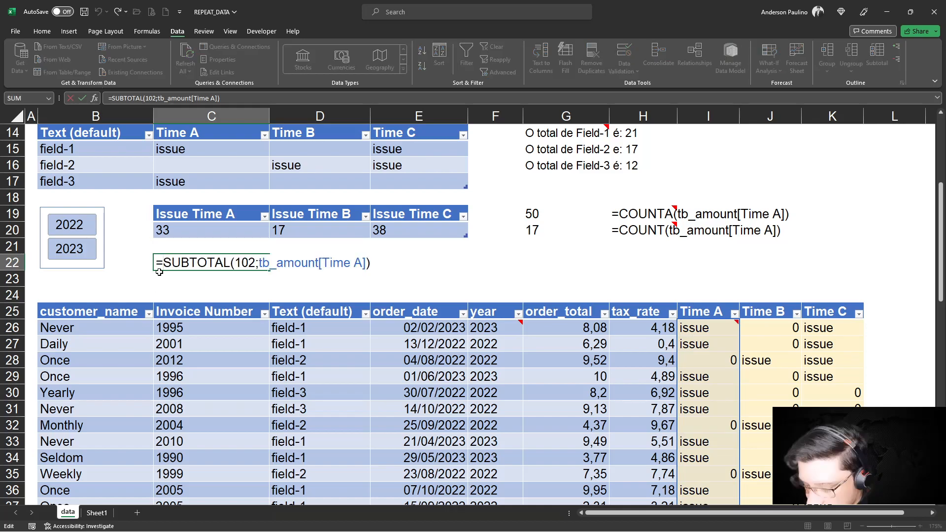
type("SUBTOTAL(")
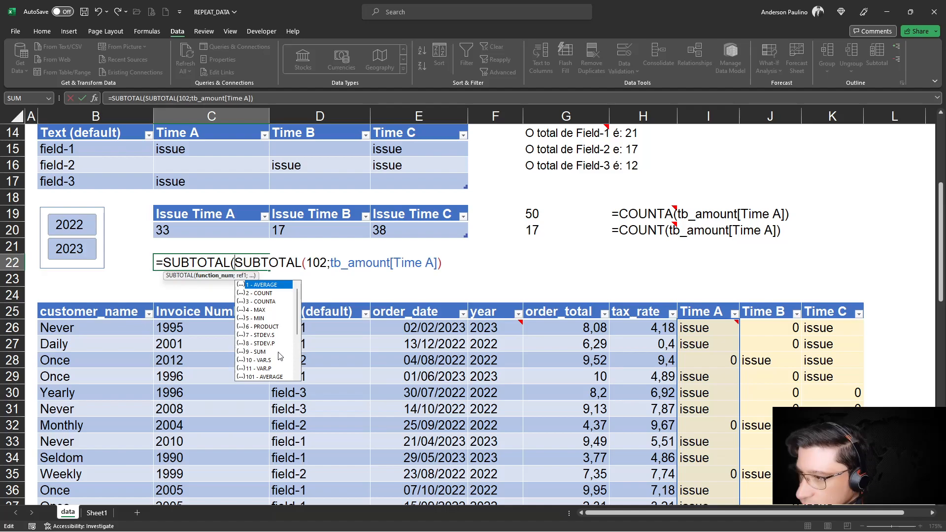
scroll(269, 370, "down", 1)
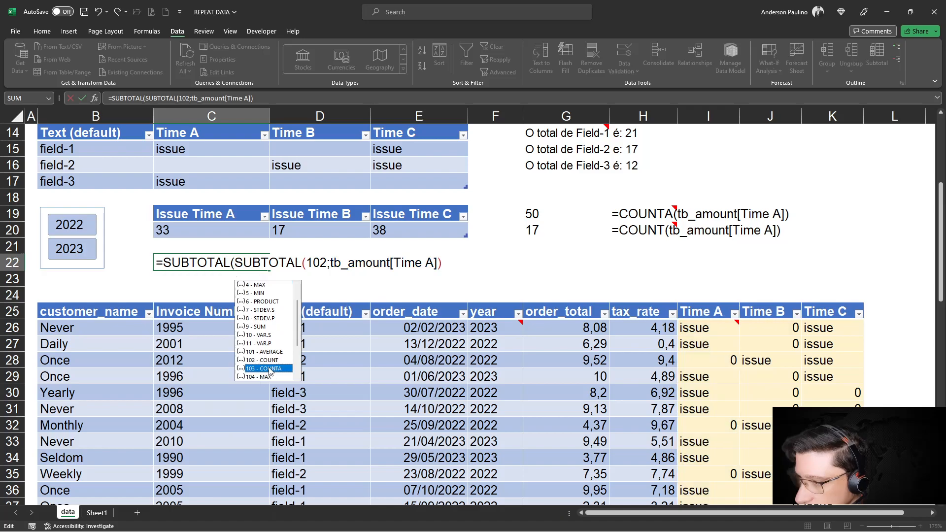
double_click(269, 368)
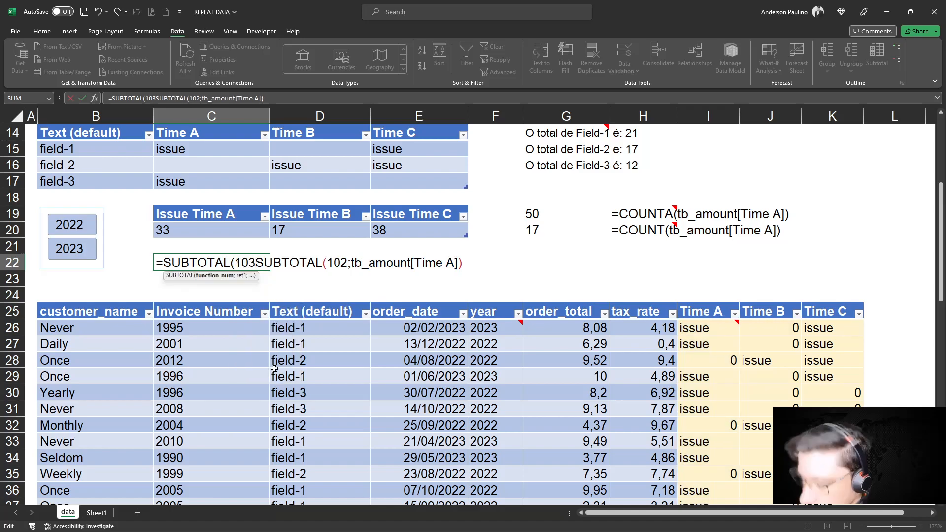
type(";tb")
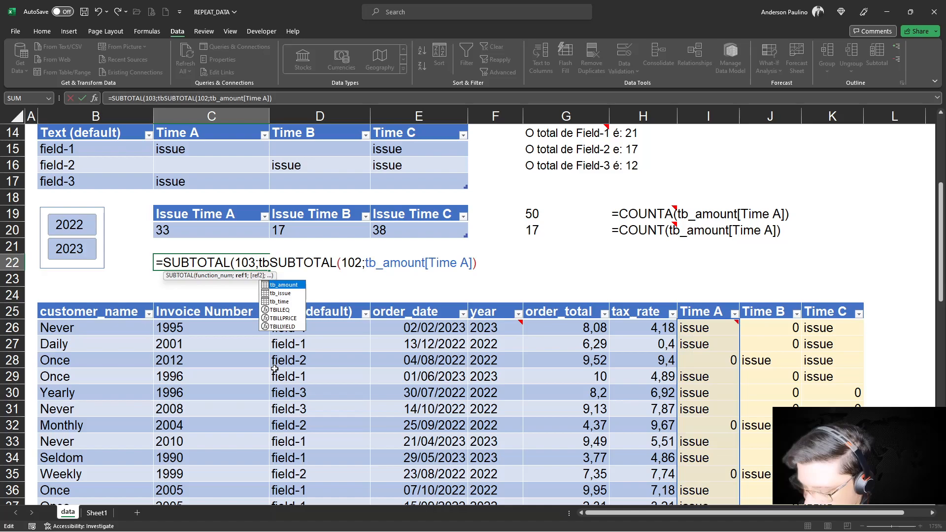
key("Tab")
type("[time A]) -")
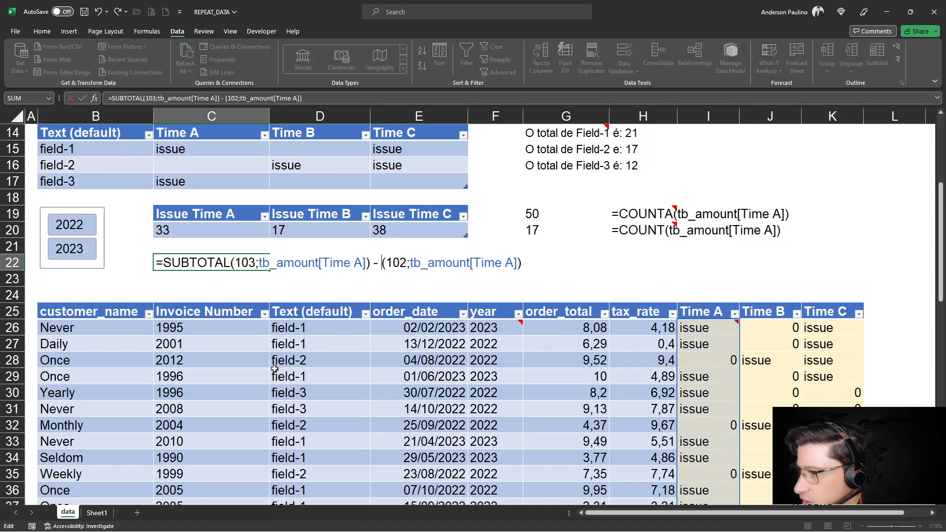
Step: Complete the subtracted term in C22 as SUBTOTAL(102;tb_amount[Time A]) and enter the formula
type("sub")
key("Tab")
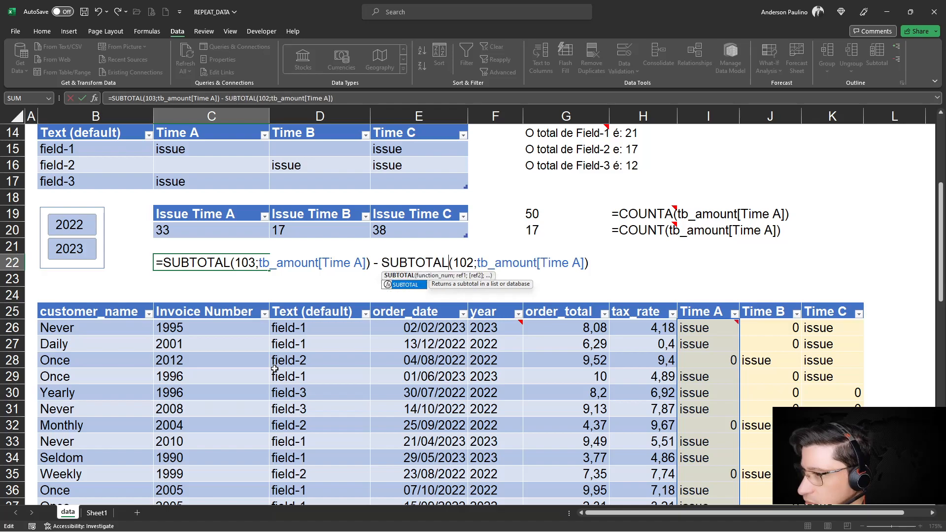
double_click(463, 263)
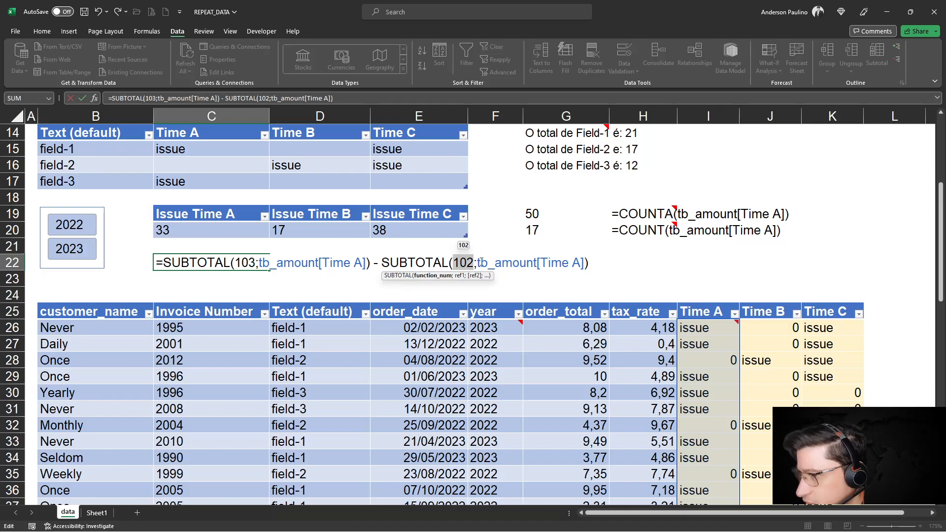
left_click_drag(478, 262, 583, 263)
left_click(600, 262)
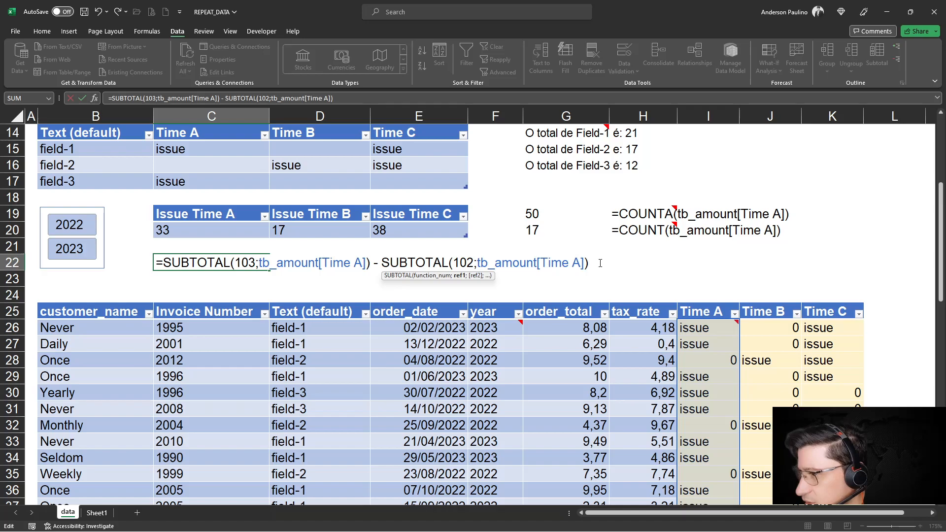
key("Return")
Step: Compare the C22 result with the Issue Time A formula in C20 and the Time A values in tb_amount
left_click(159, 263)
left_click(174, 230)
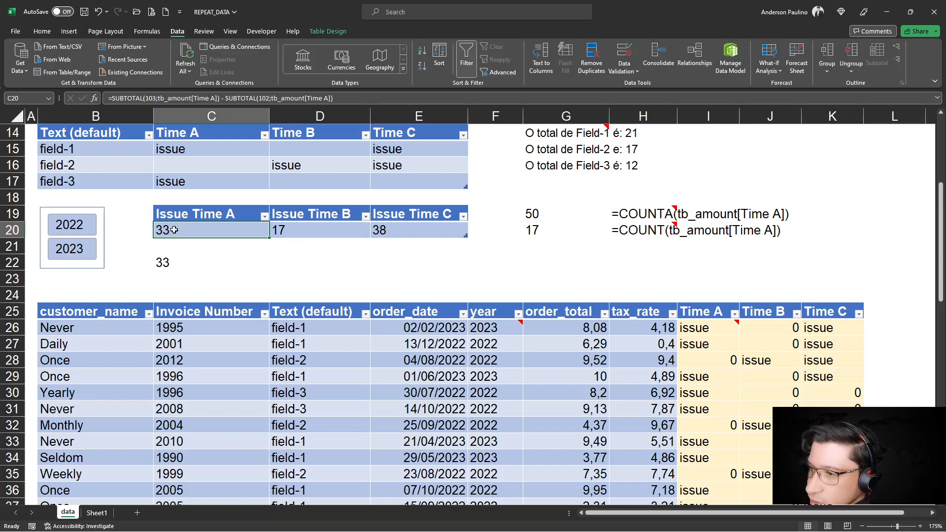
left_click(704, 344)
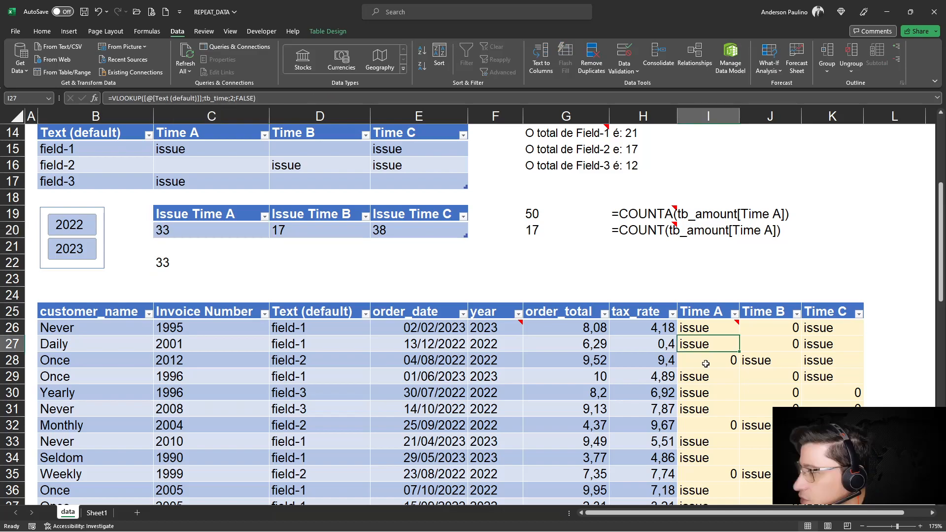
Step: Filter tb_amount to 2022 with the year slicer and check the Issue Time B and Issue Time C formulas
left_click(238, 268)
left_click(79, 226)
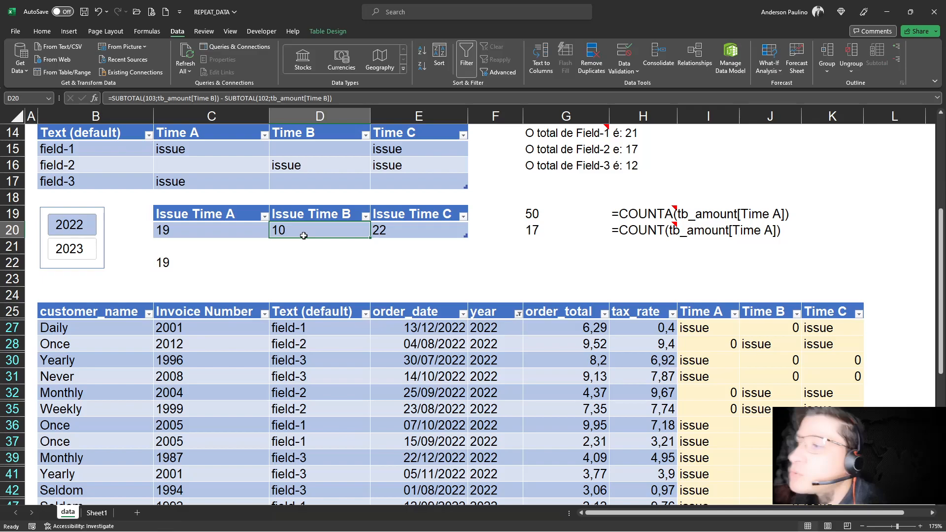
left_click(416, 230)
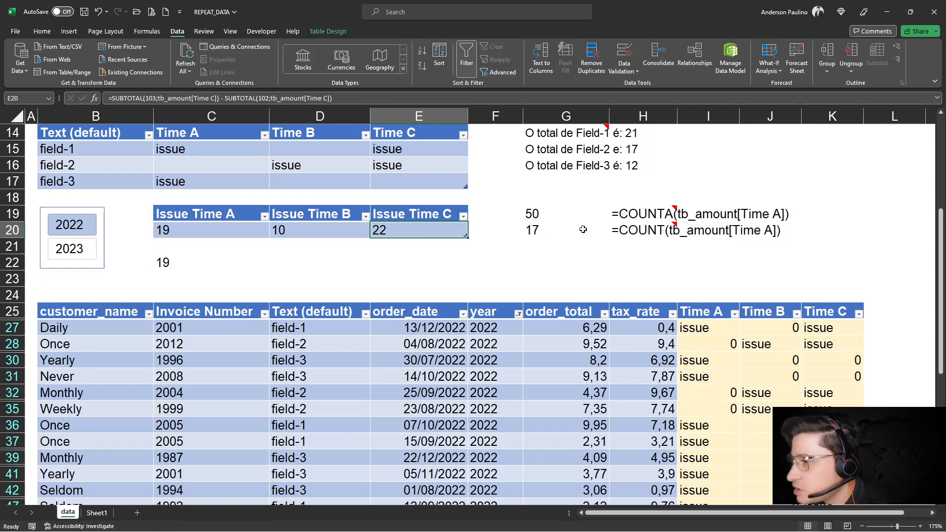
Step: Delete the trial SUBTOTAL formula from C22
scroll(583, 229, "up", 2)
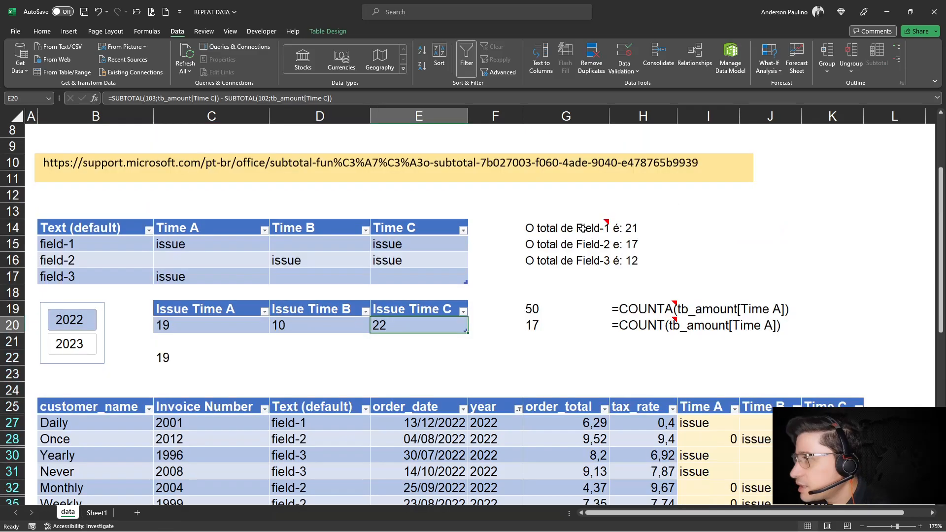
left_click(158, 364)
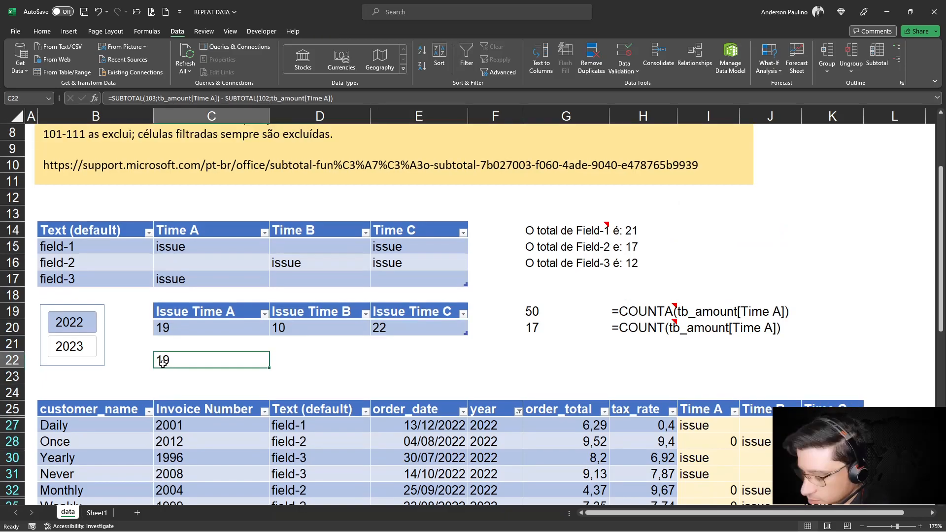
key("Delete")
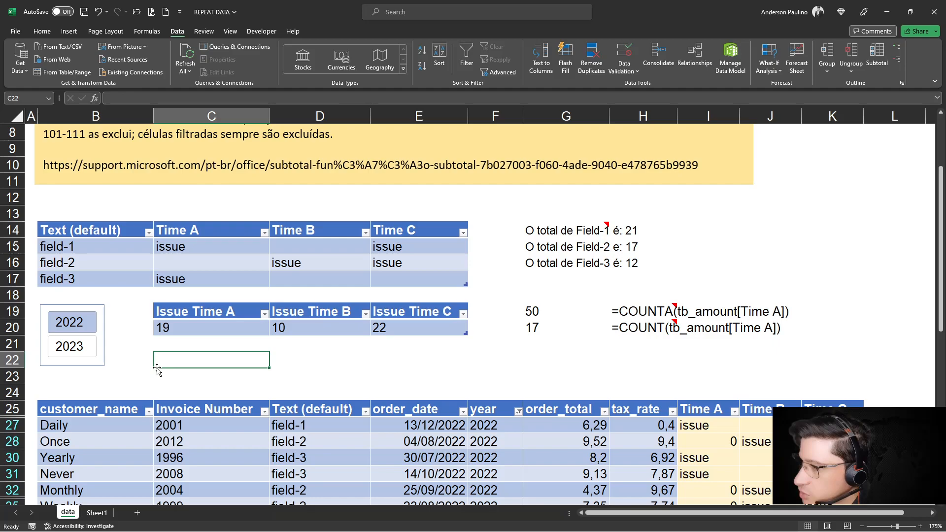
mouse_move(513, 218)
left_mouse_down()
mouse_move(545, 230)
mouse_move(531, 237)
left_mouse_up()
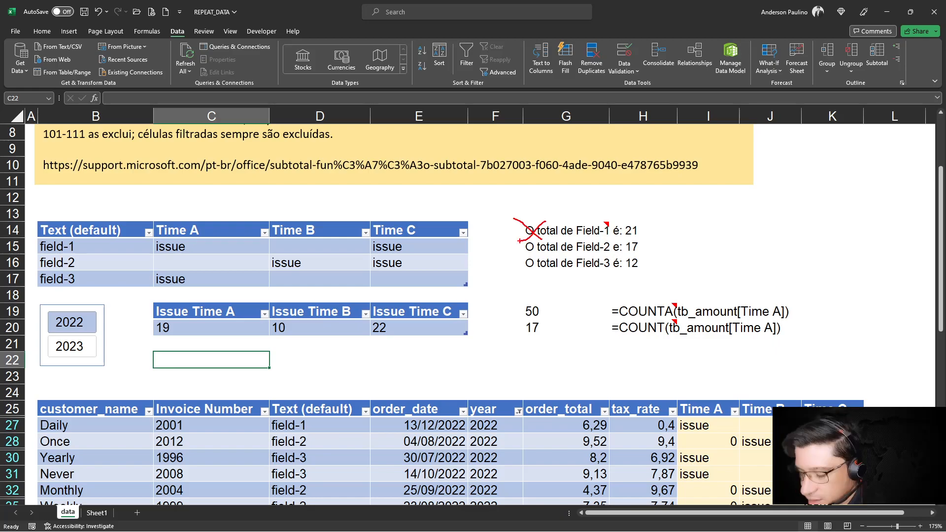
key("Escape")
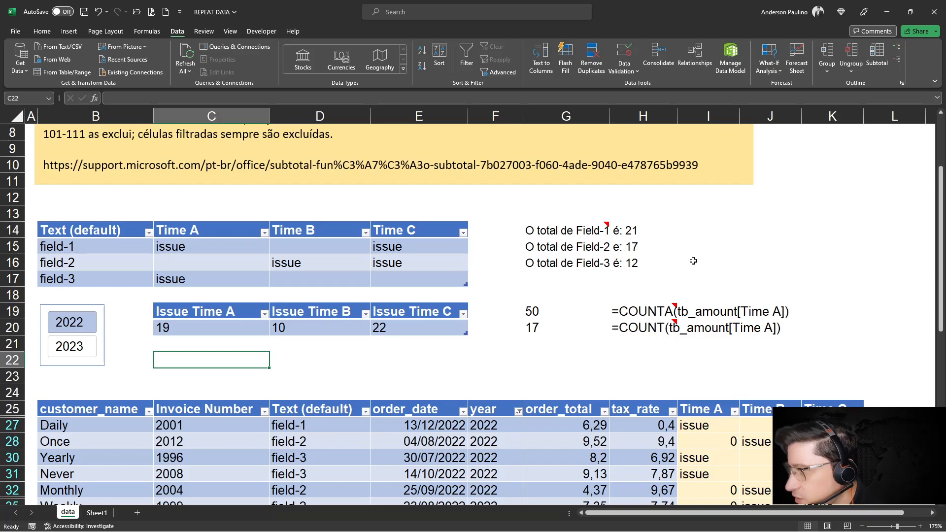
left_click(182, 347)
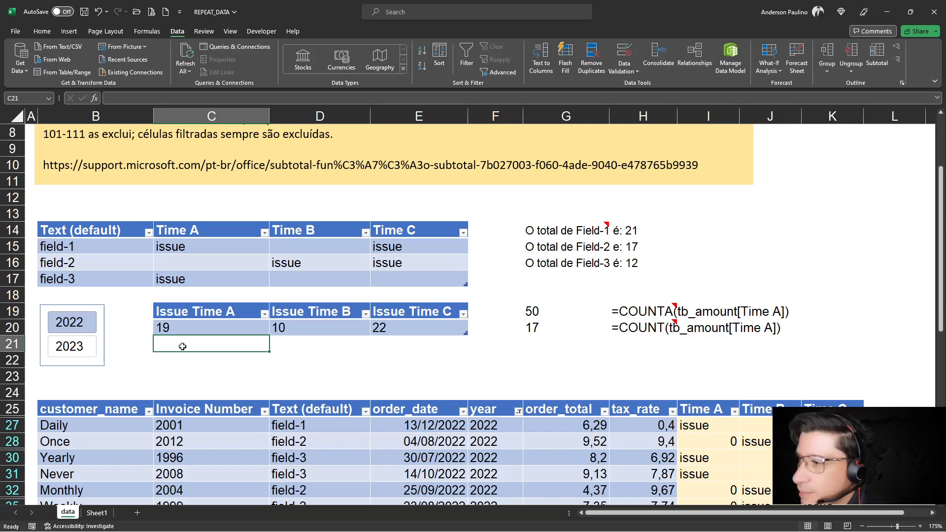
left_click(302, 360)
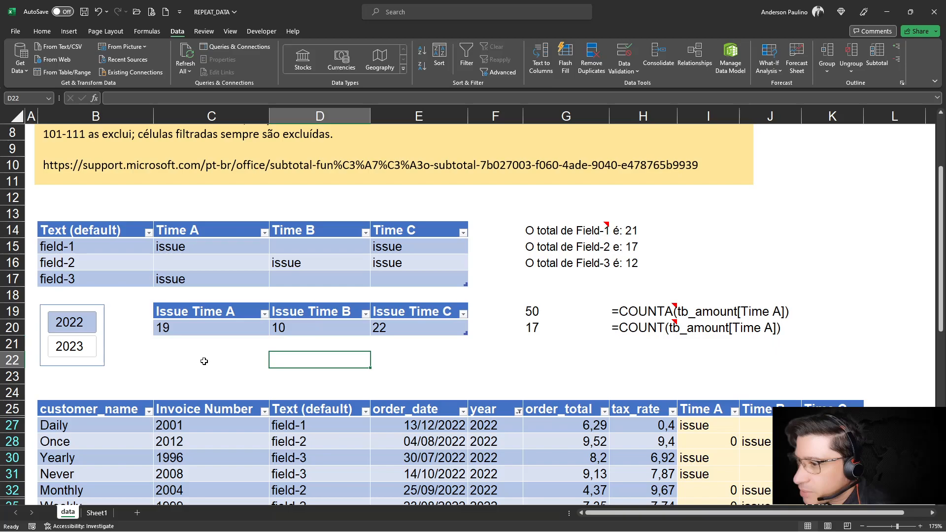
left_click(204, 361)
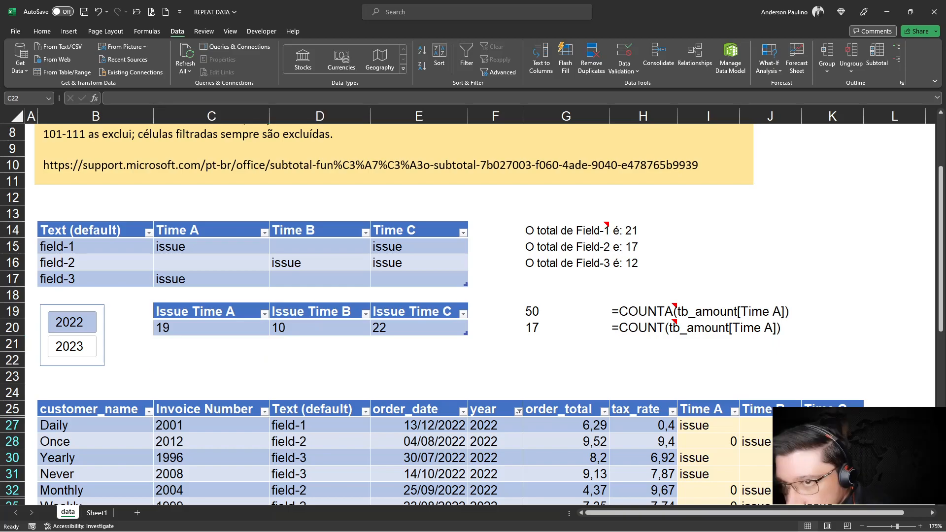